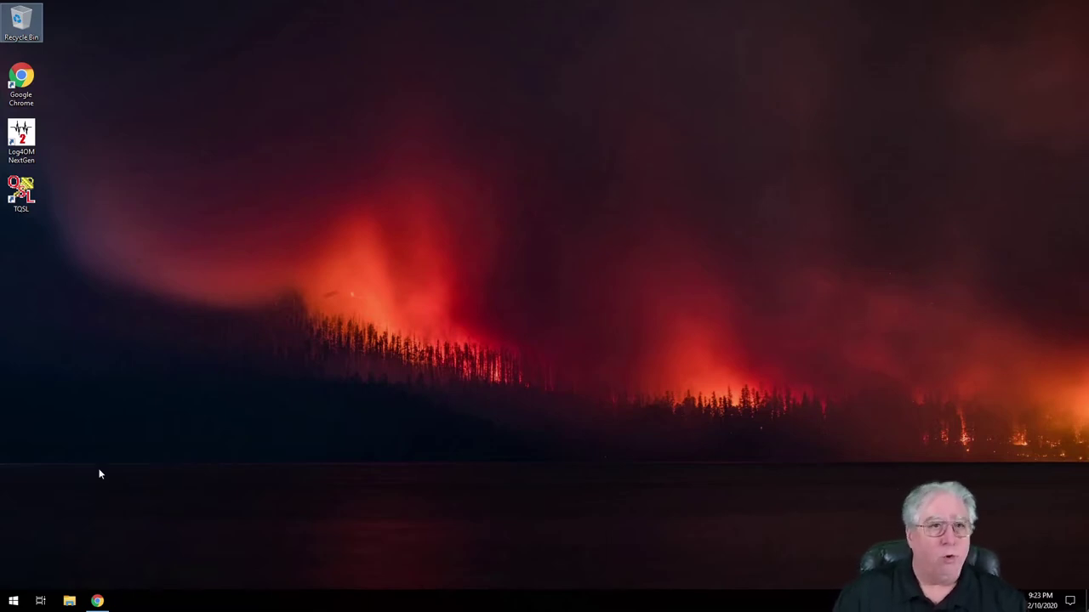
Step: Launch Log4OM NextGen and open the Confirmations page of its program configuration
double_click(21, 137)
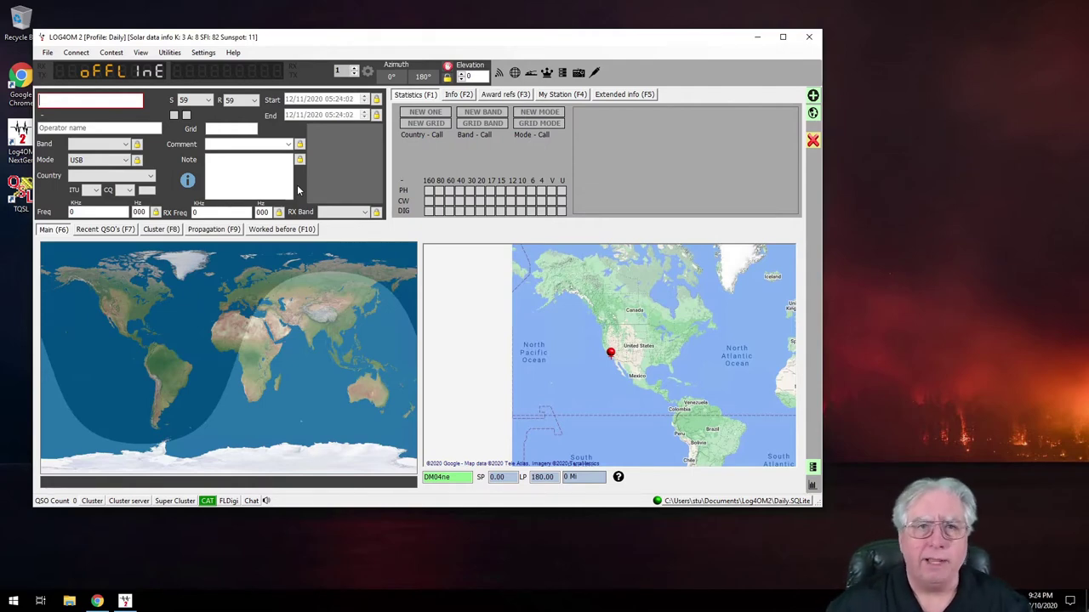
click(203, 53)
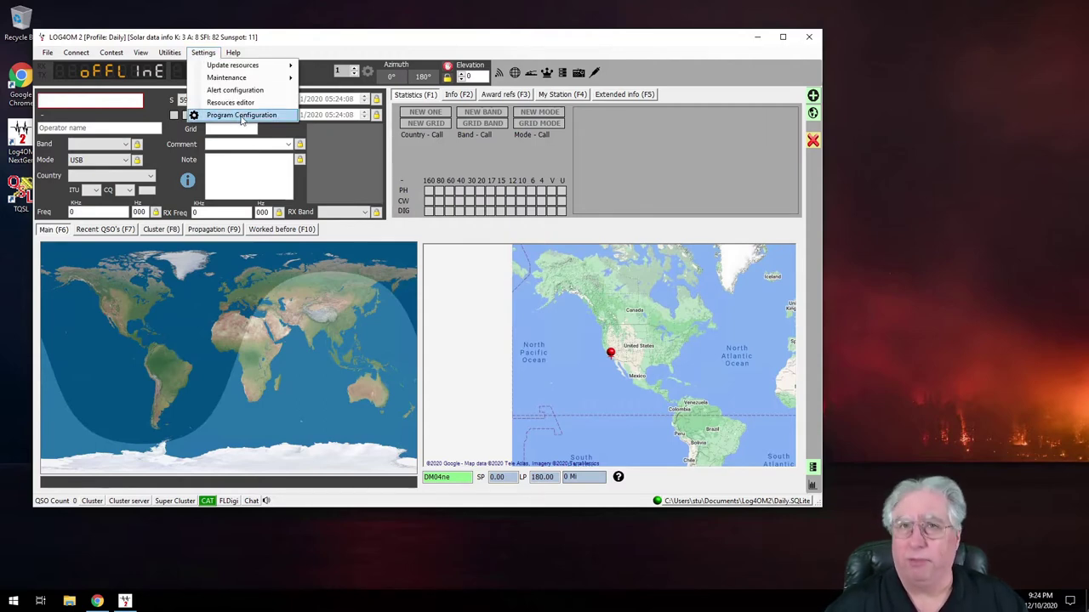
click(243, 117)
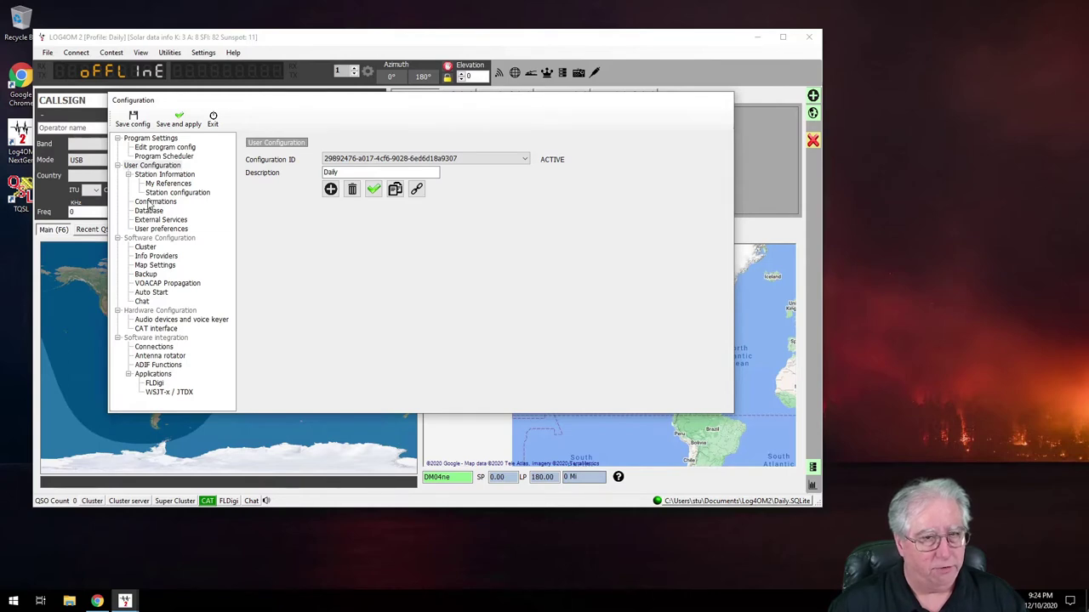
click(150, 203)
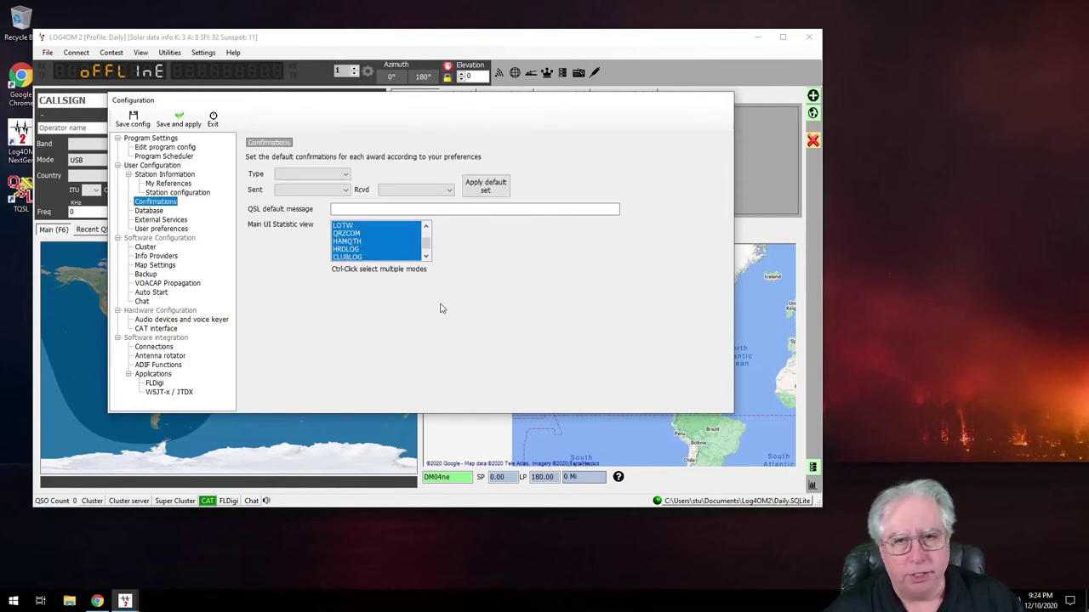
Step: Select every confirmation mode from Worked through CLUBLOG for the Main UI Statistic view, leaving out CUSTOM
click(340, 234)
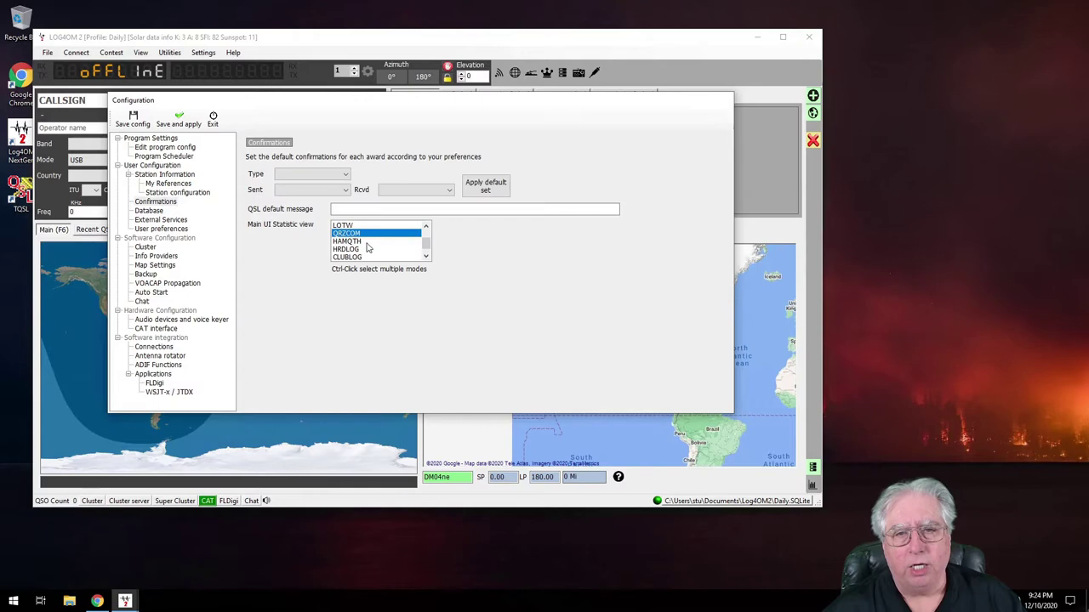
scroll(424, 246, up, 1)
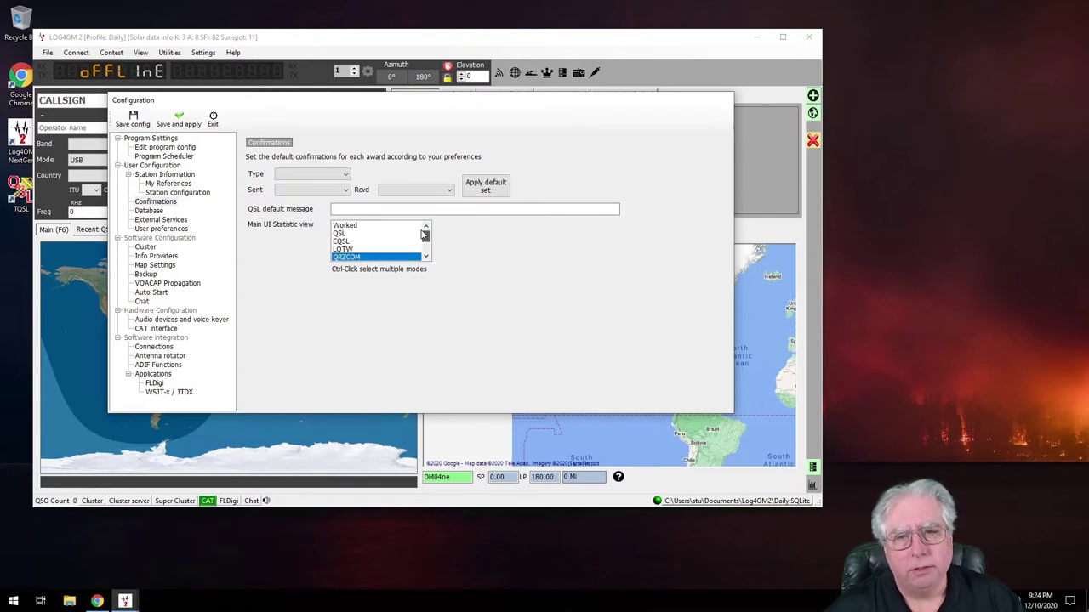
click(342, 226)
scroll(357, 250, down, 2)
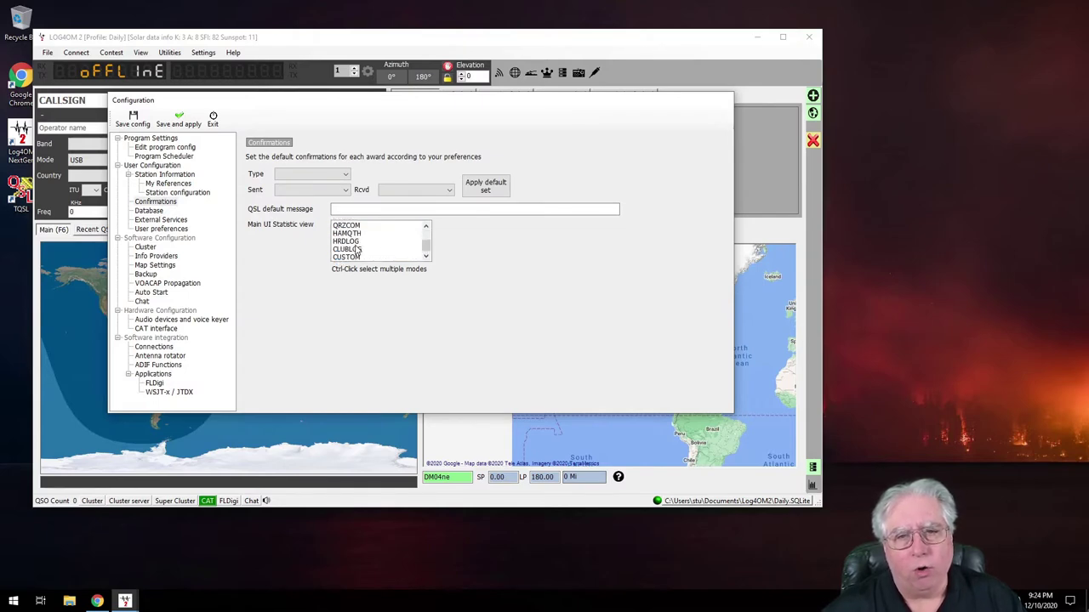
shift+click(342, 252)
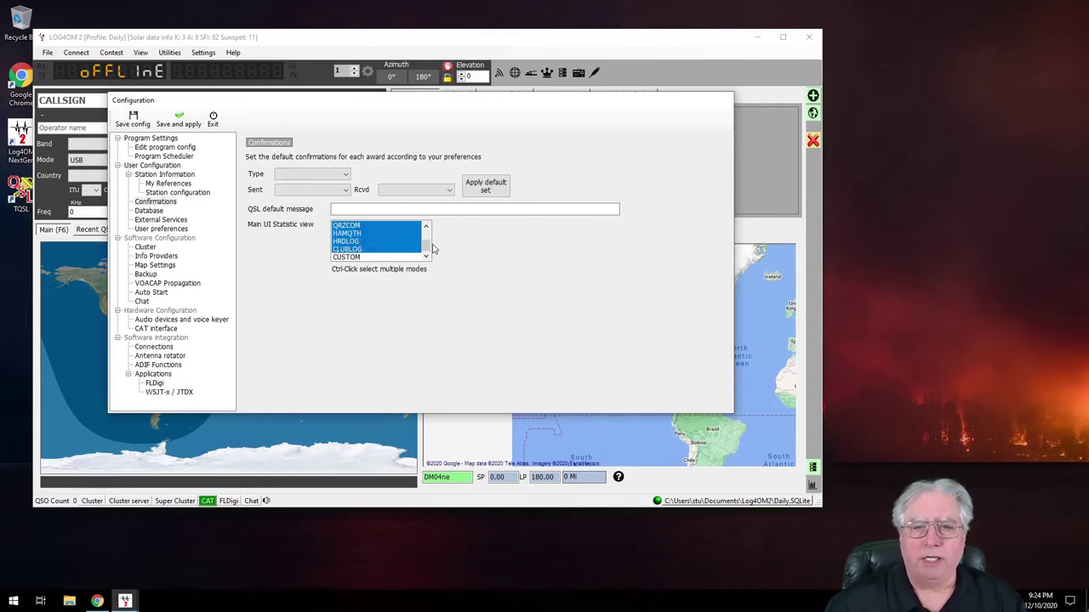
drag(426, 245, 428, 232)
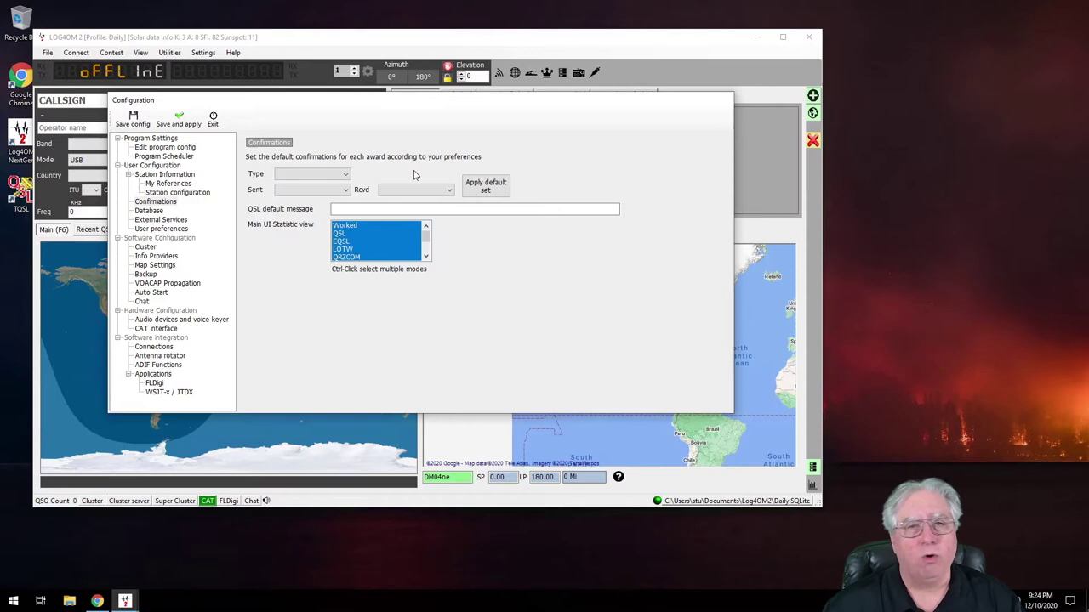
Step: Choose the QSL confirmation type and examine its default Sent and Rcvd options
click(345, 177)
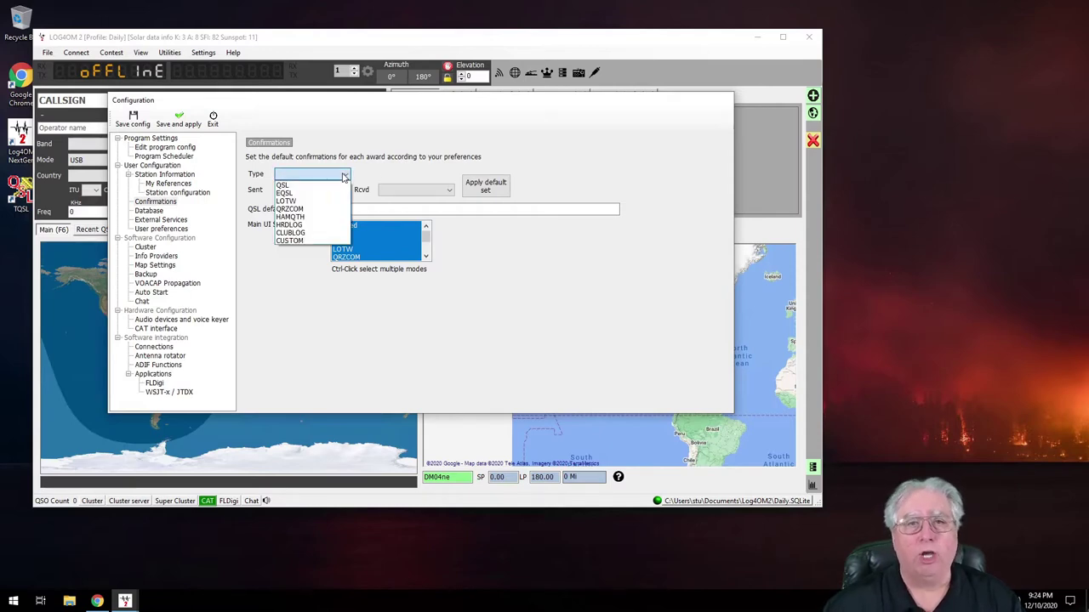
click(291, 185)
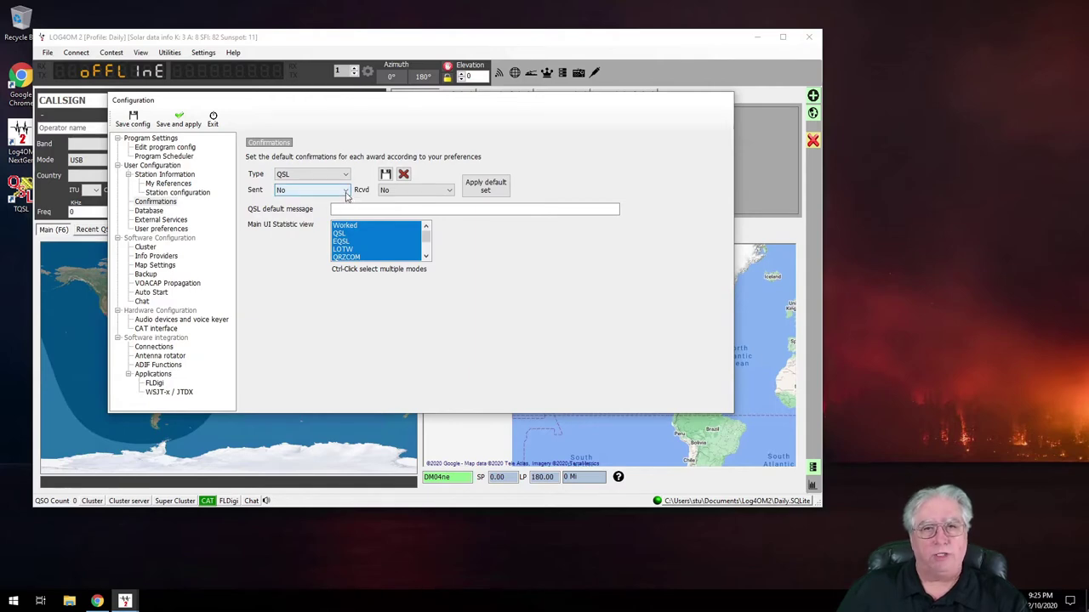
click(346, 191)
click(345, 194)
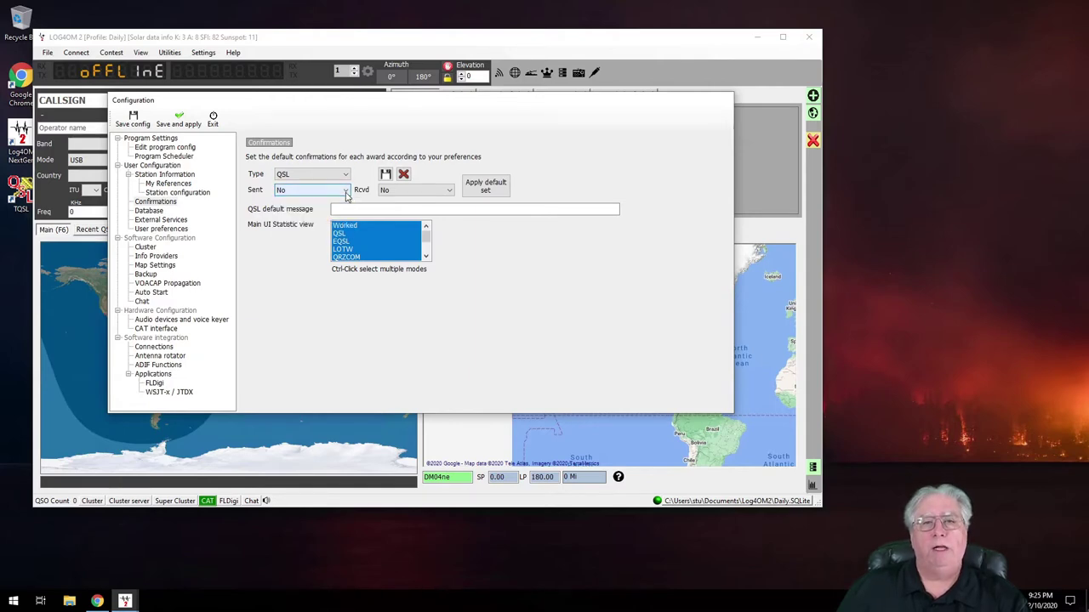
click(449, 190)
click(451, 194)
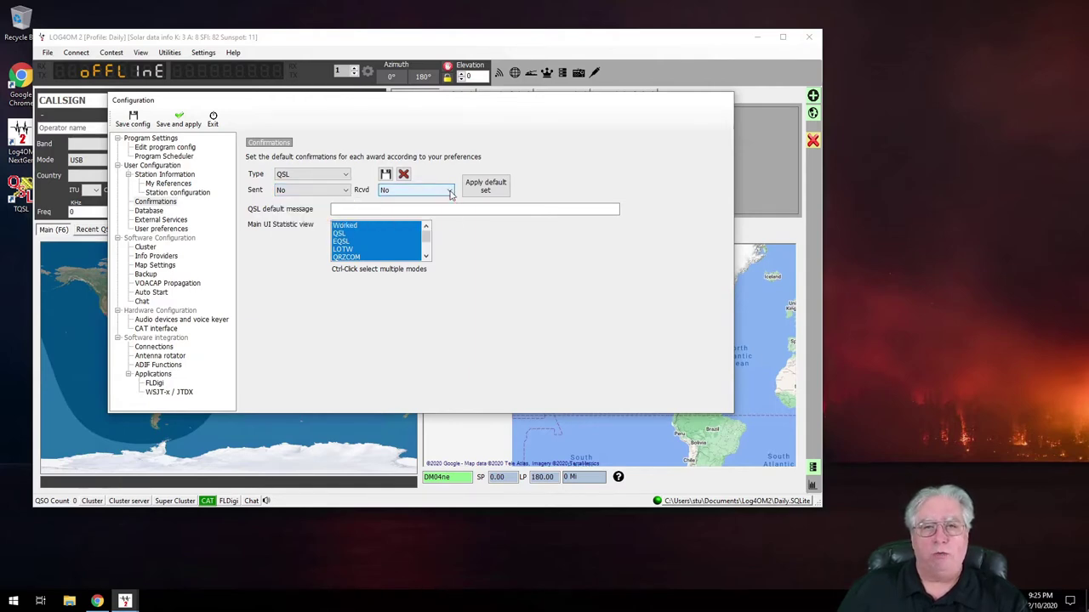
Step: Save the LOTW confirmation defaults with both Sent and Rcvd set to No
click(346, 176)
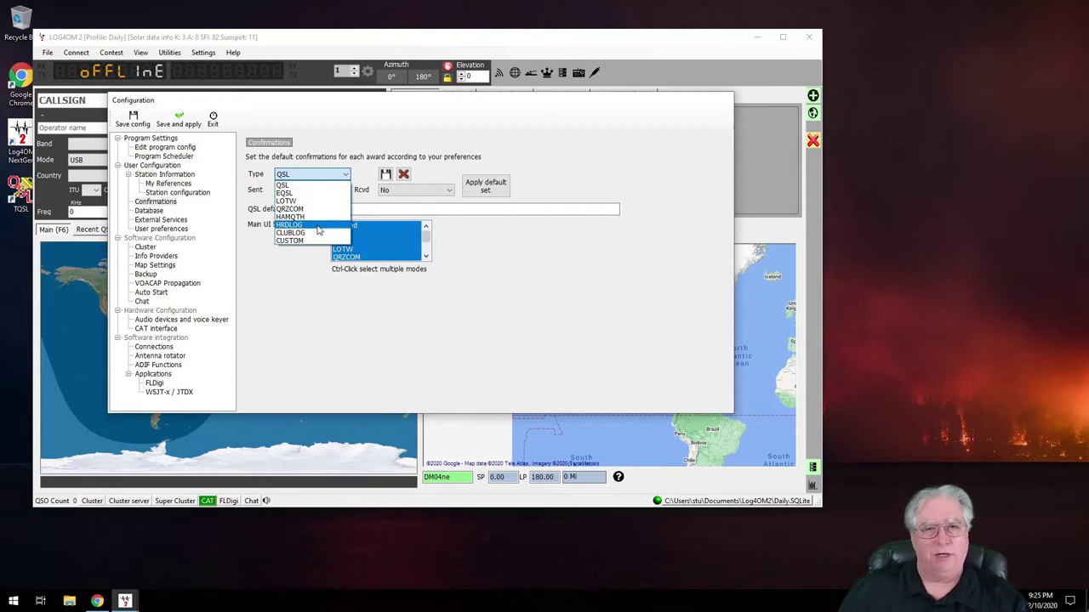
click(292, 201)
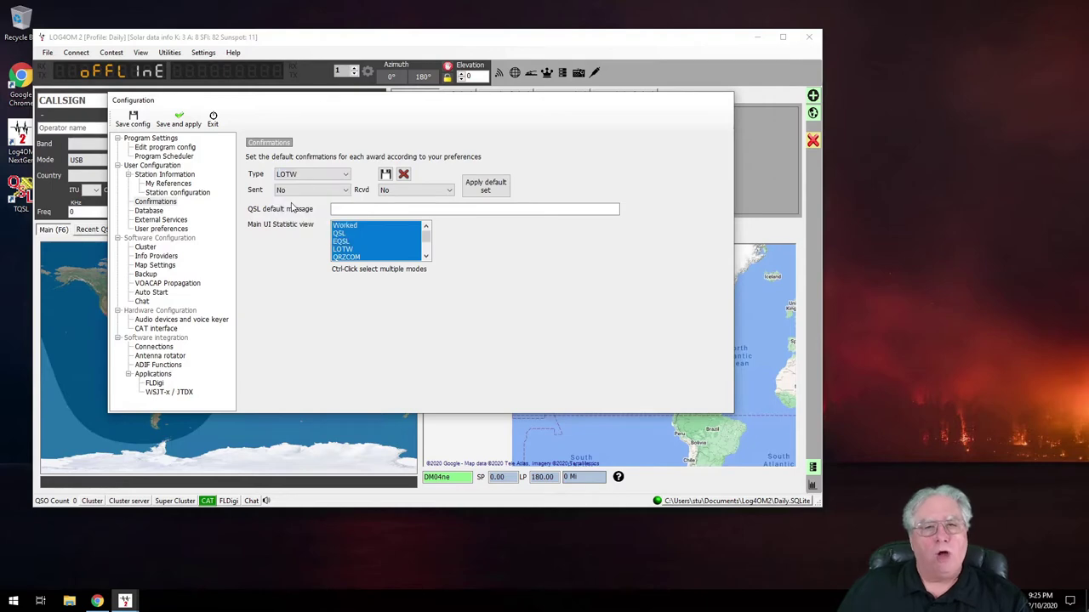
click(341, 190)
click(342, 191)
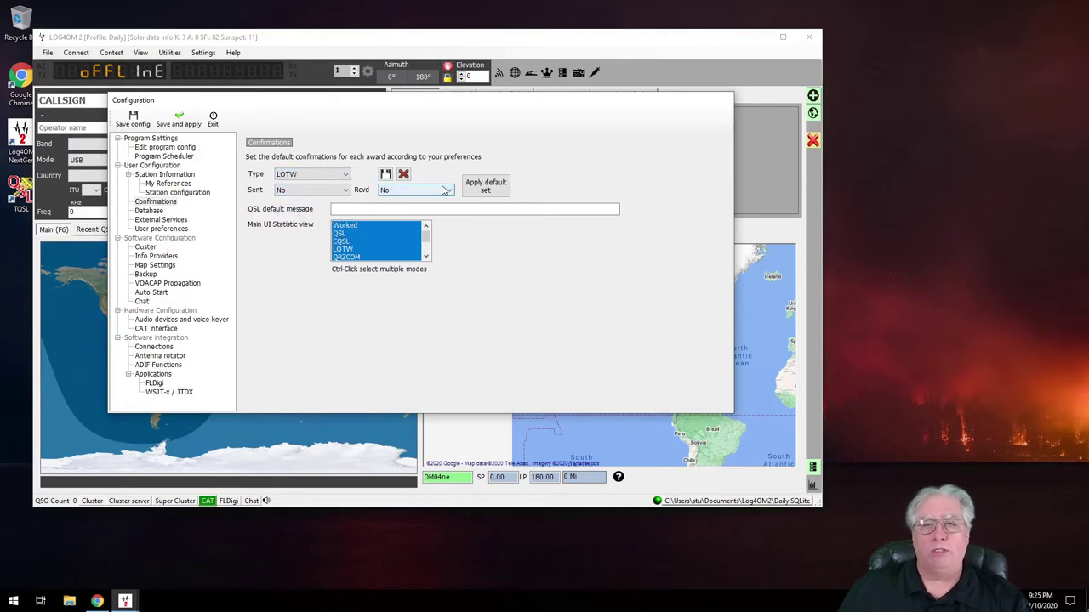
click(389, 191)
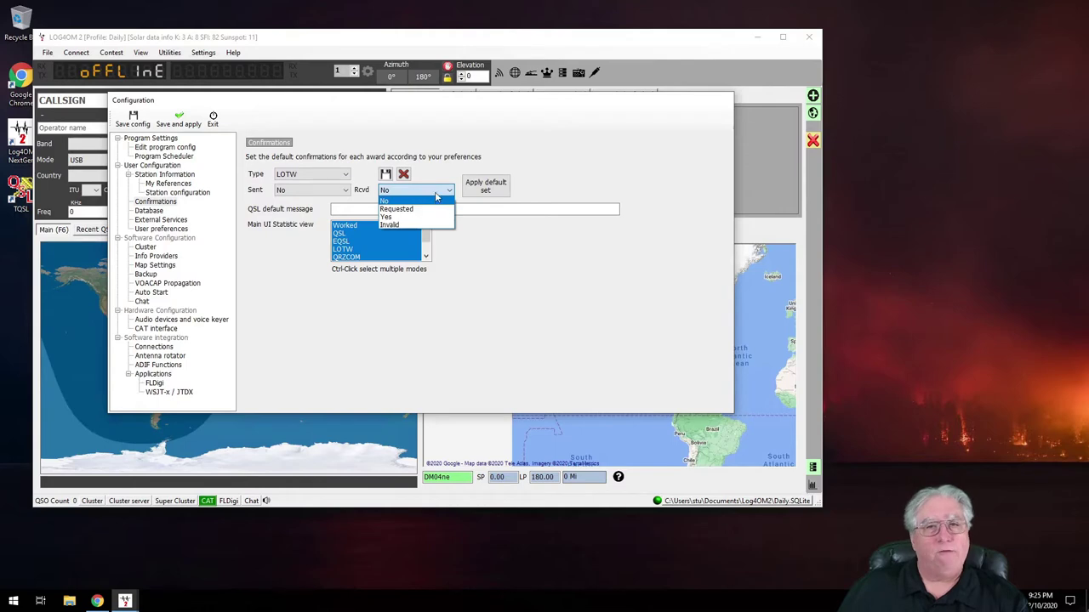
click(435, 196)
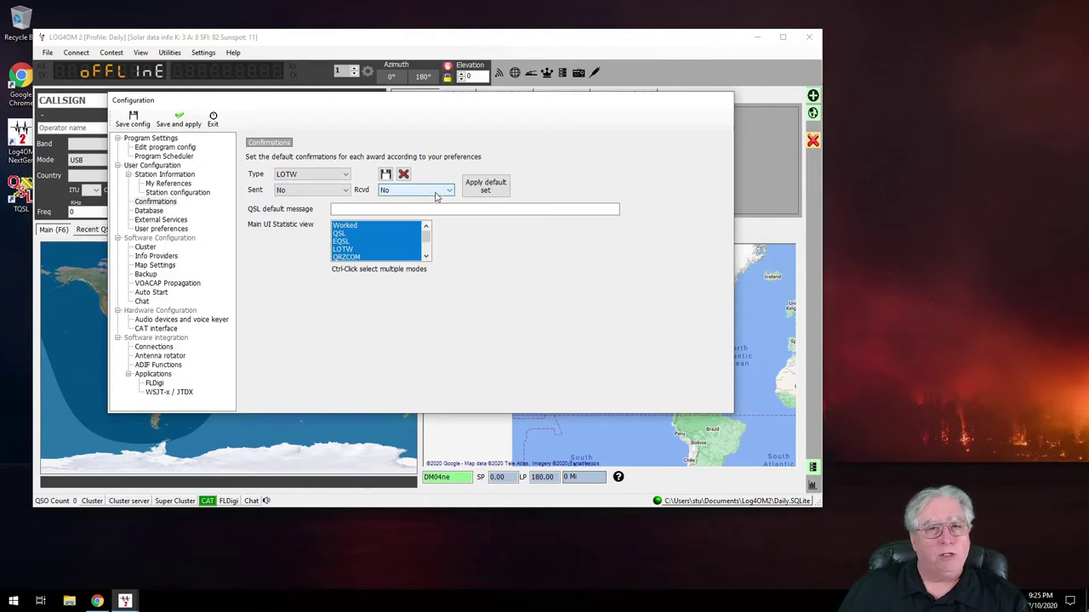
click(385, 175)
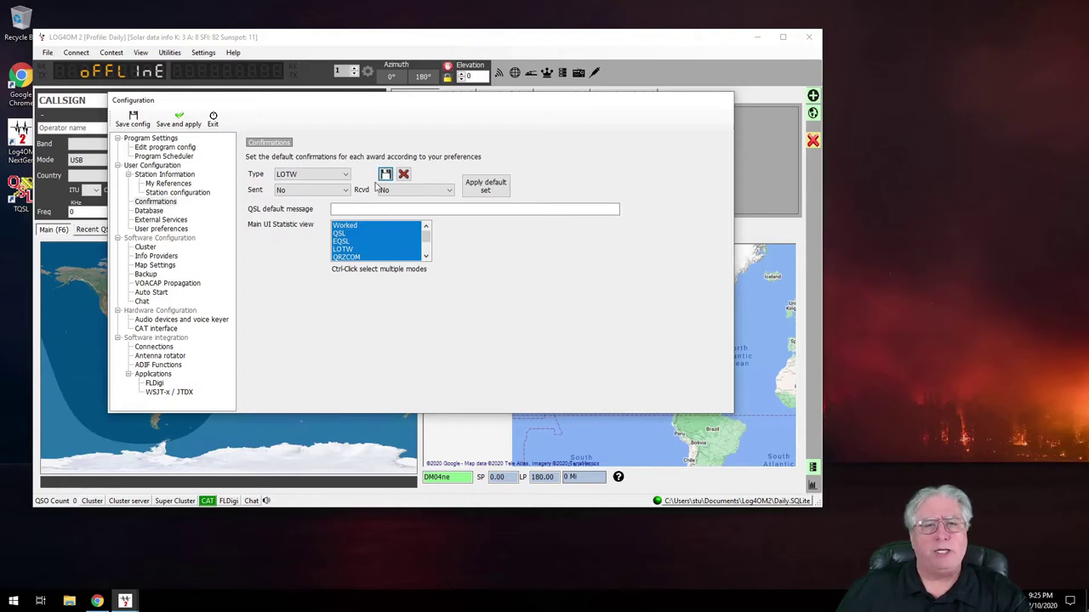
Step: Save the QRZCOM confirmation defaults with both Sent and Rcvd set to No
click(304, 176)
click(300, 205)
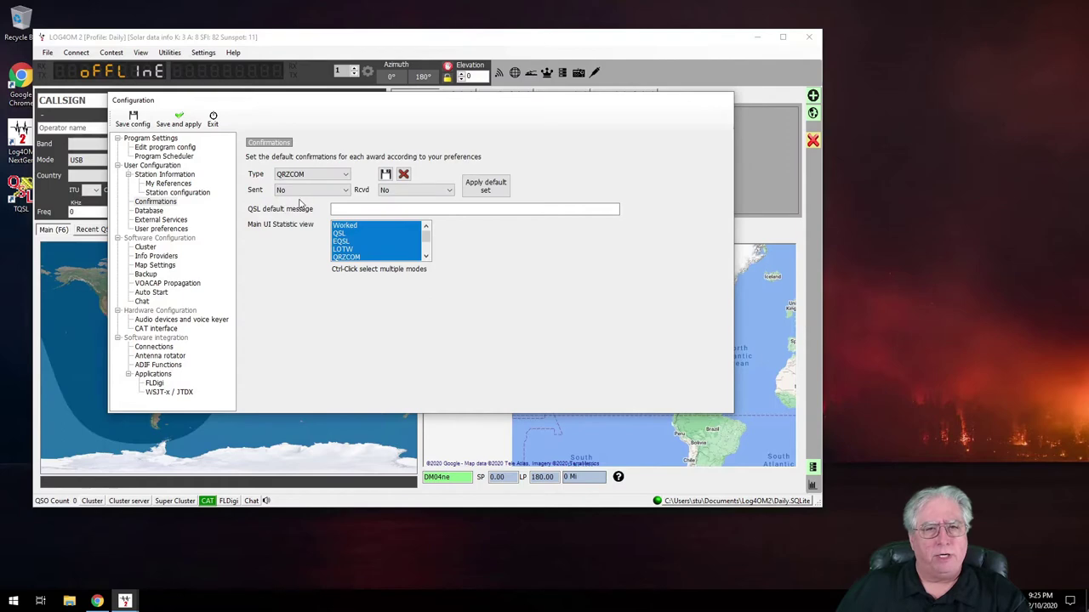
click(386, 175)
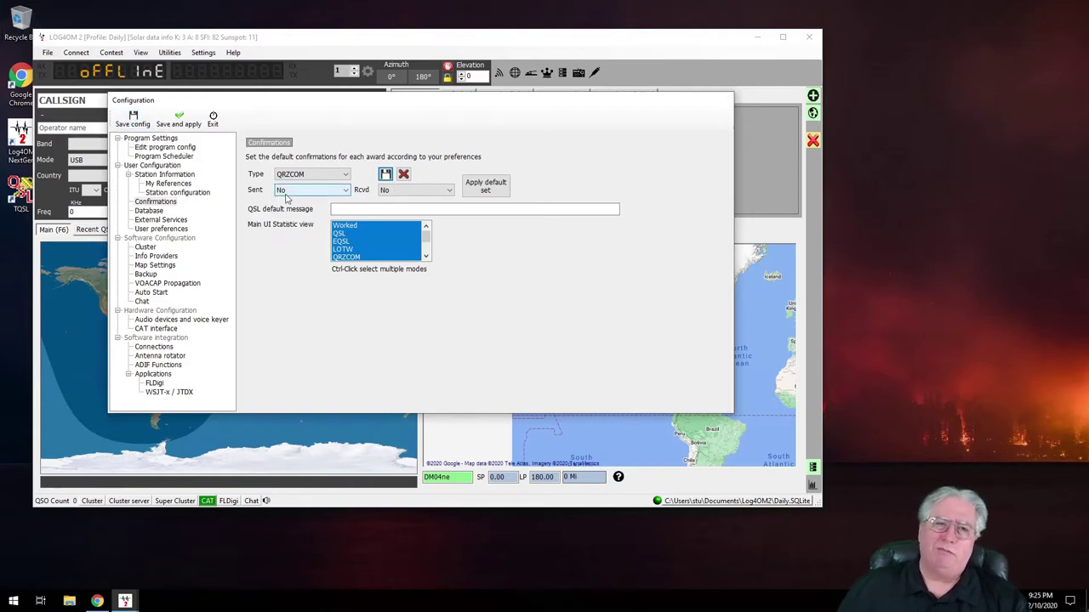
Step: Review the External Services settings for QRZ.COM, CLUBLOG, HRDLOG.NET, EQSL and HAMQTH
click(157, 219)
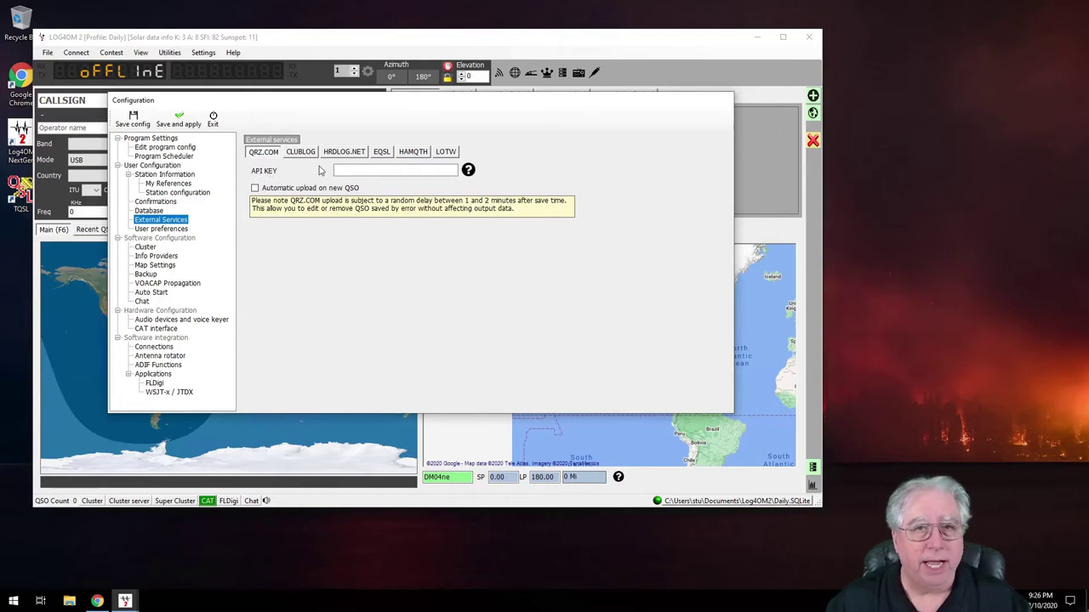
click(368, 170)
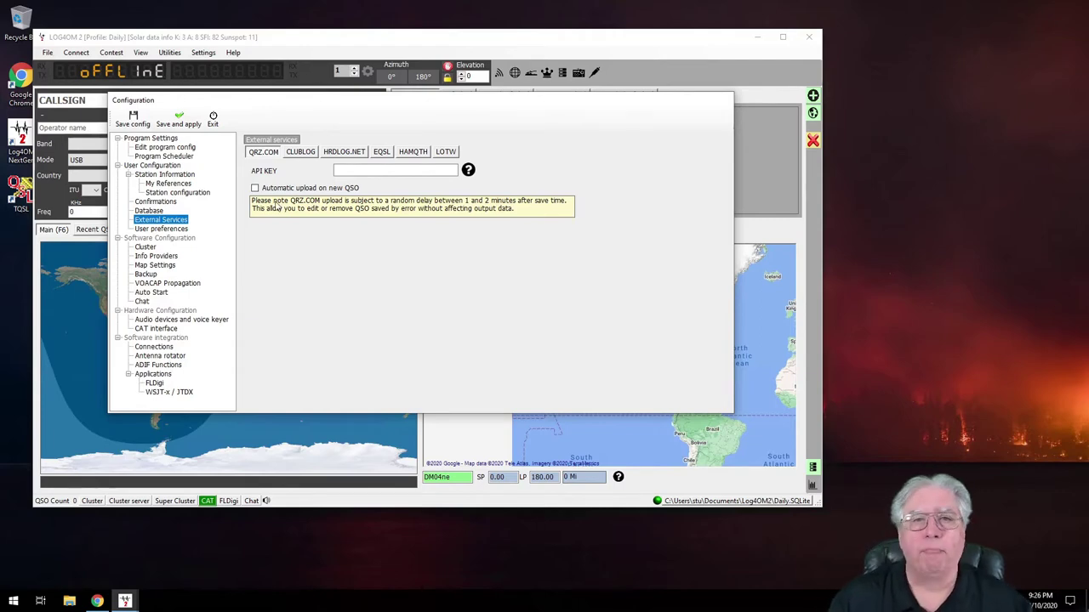
click(301, 151)
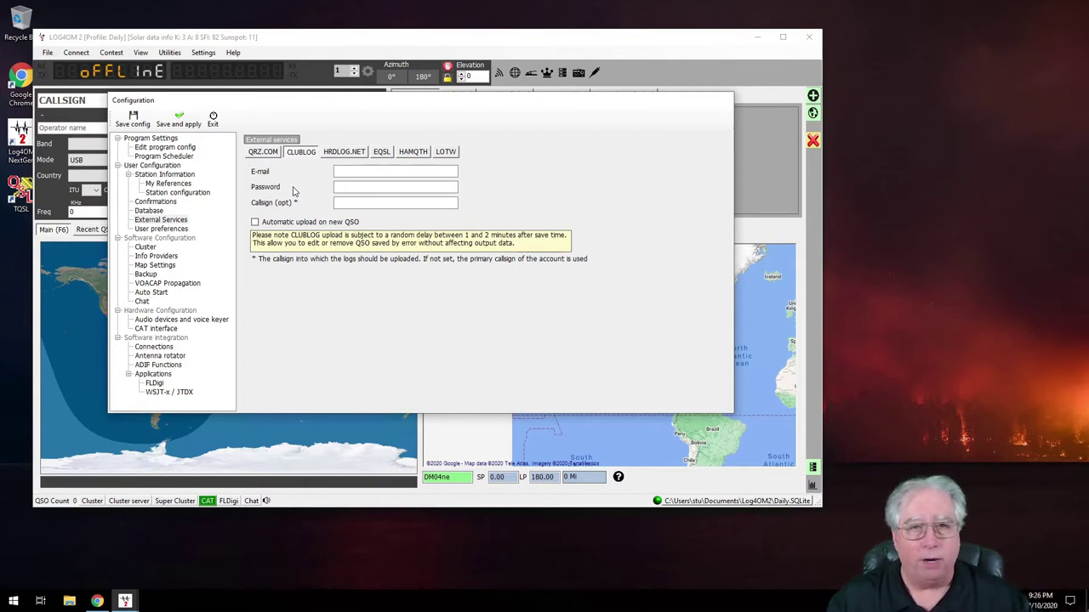
click(336, 155)
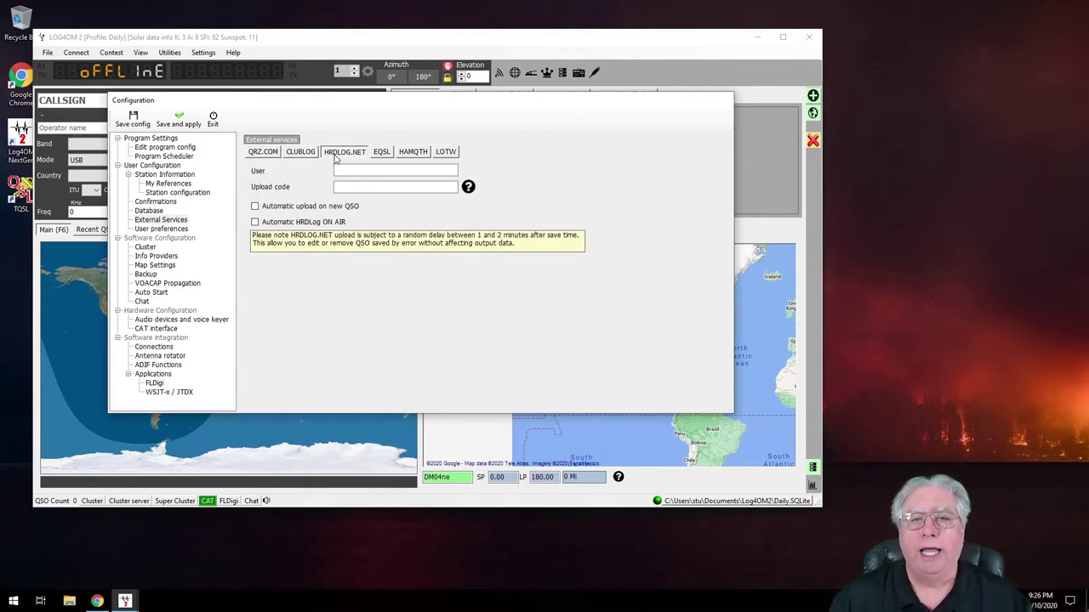
click(382, 154)
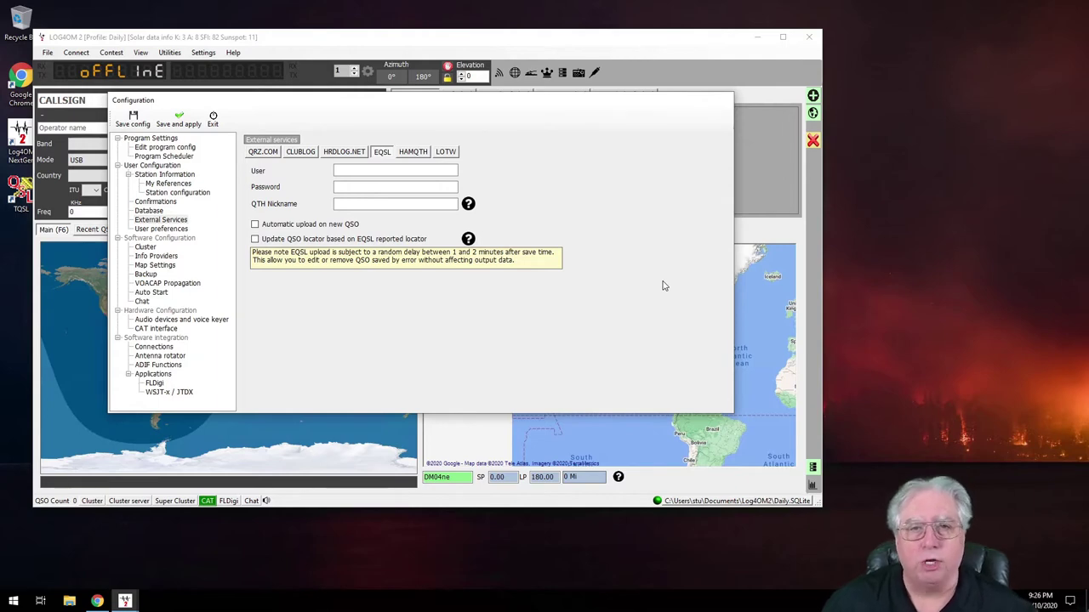
click(414, 153)
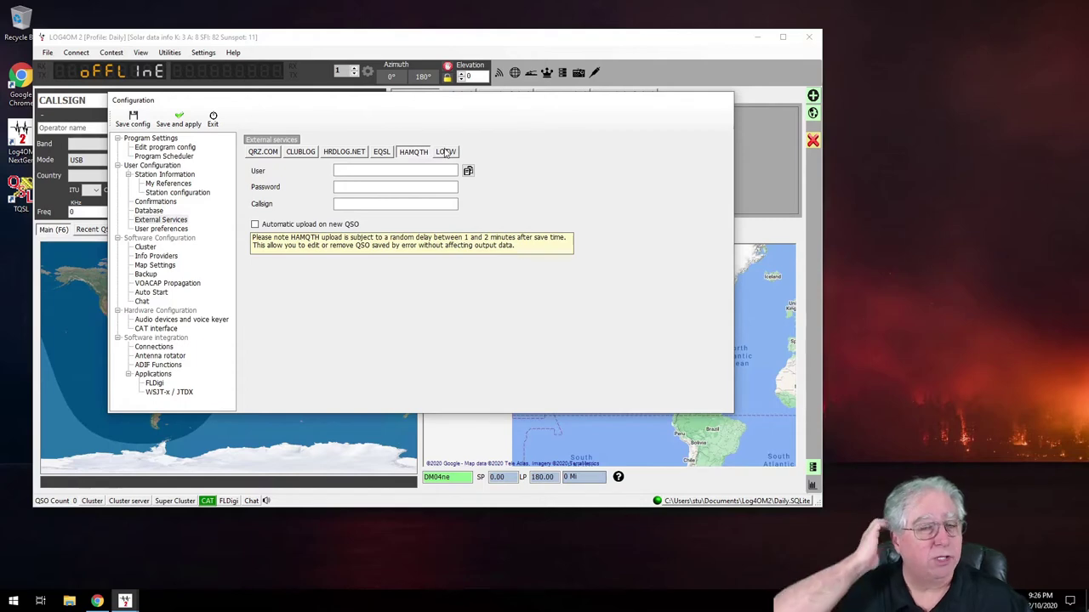
Step: Enter the station callsign as the user and the account password in the LOTW external service settings
click(445, 152)
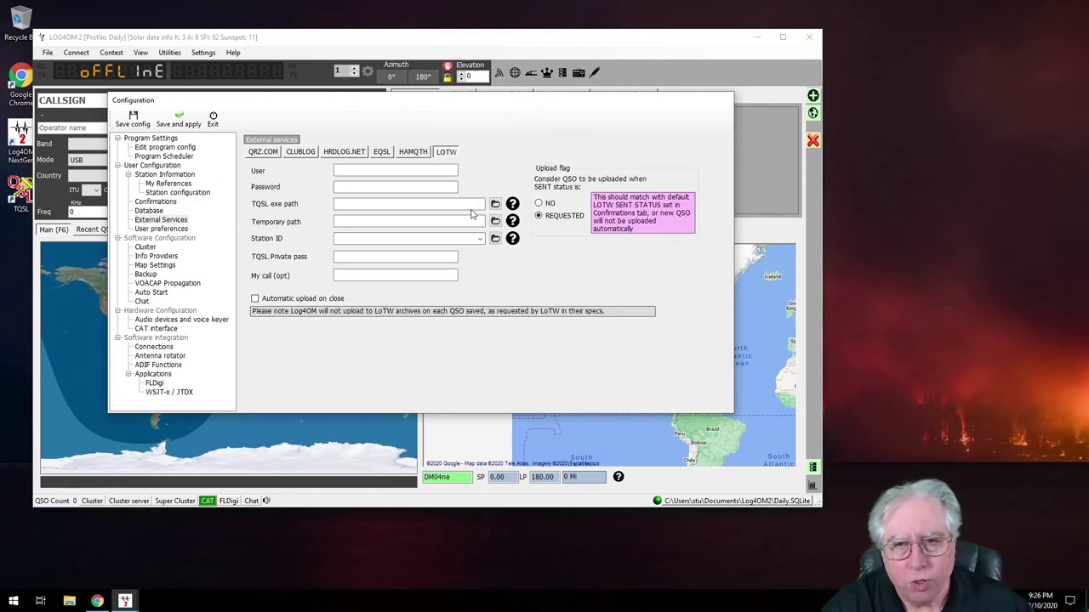
click(394, 170)
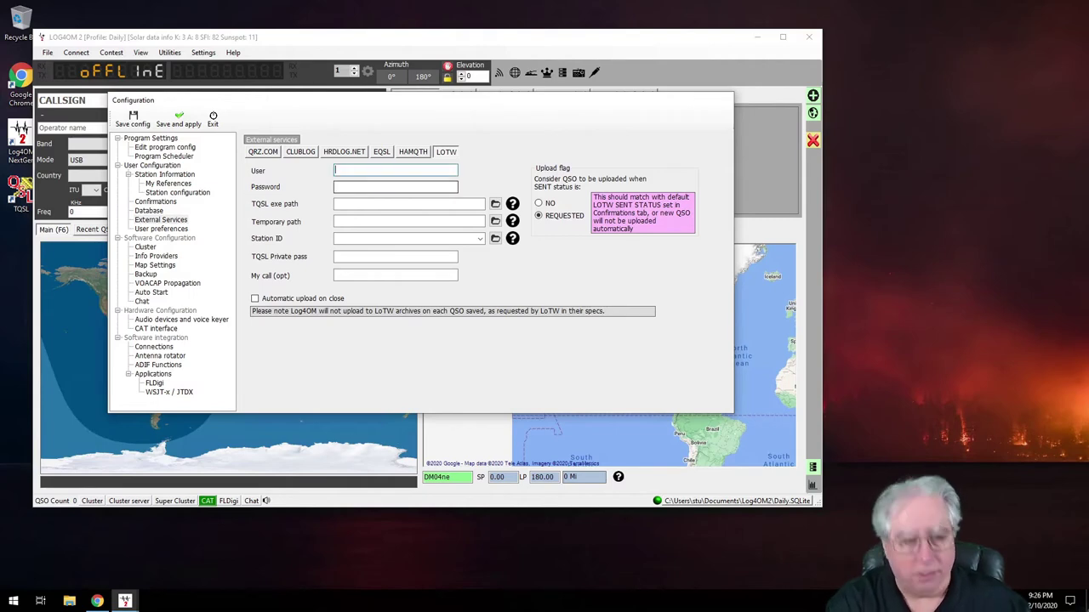
text(ag)
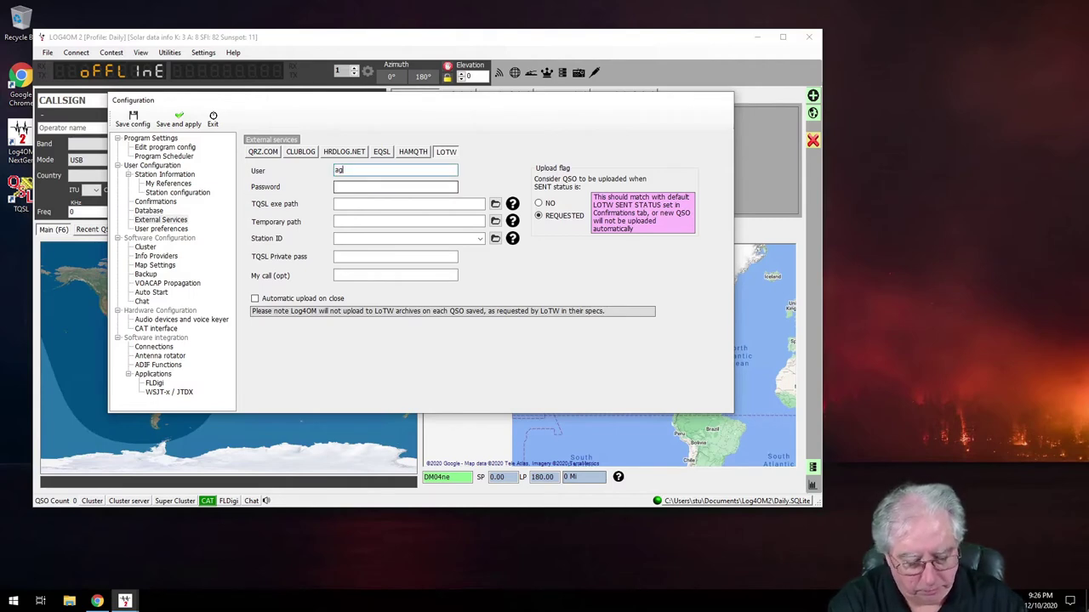
text(6ag)
key(Tab)
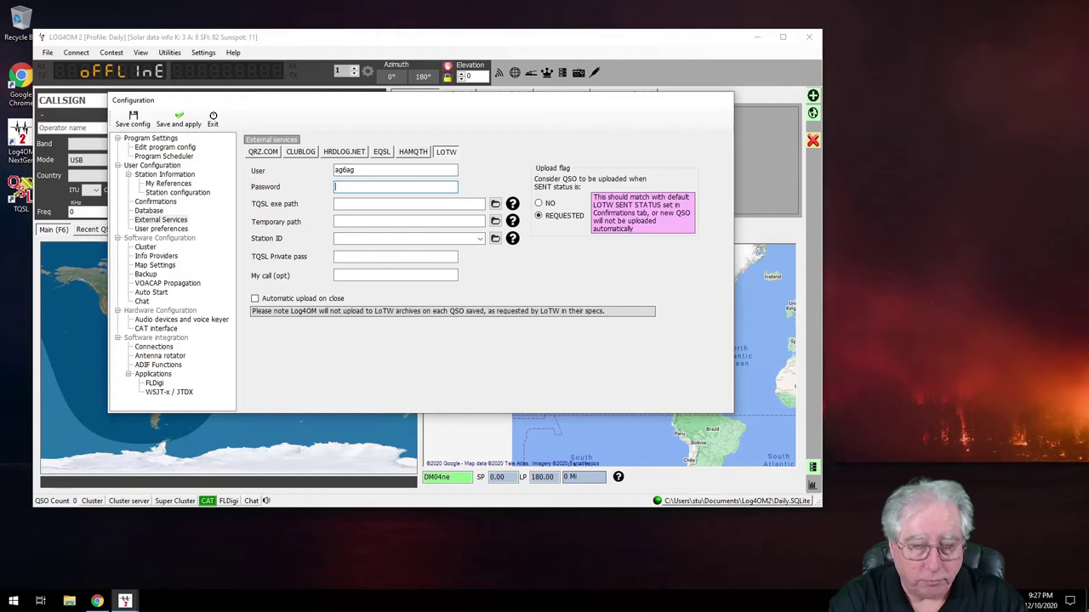
text(***)
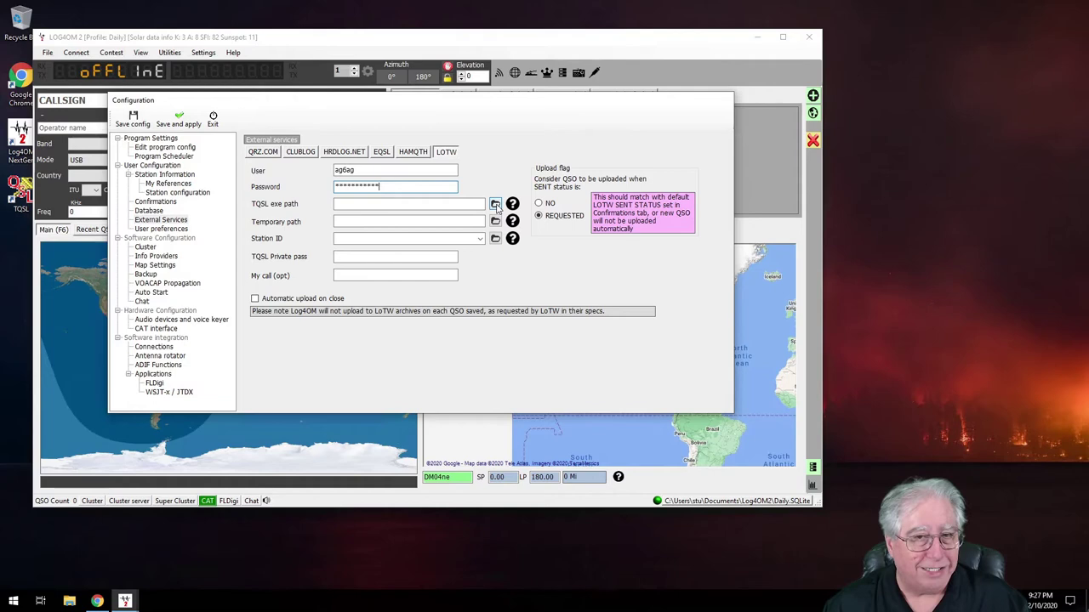
Step: Set the TQSL exe path to tqsl.exe in C:\Program Files (x86)\TrustedQSL
click(495, 205)
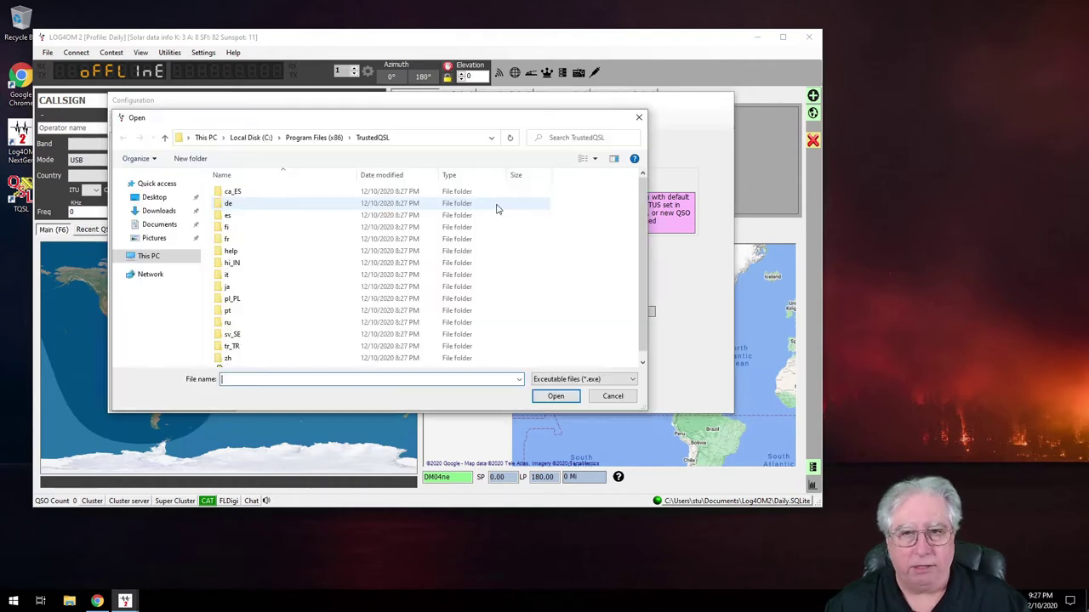
click(247, 139)
click(207, 138)
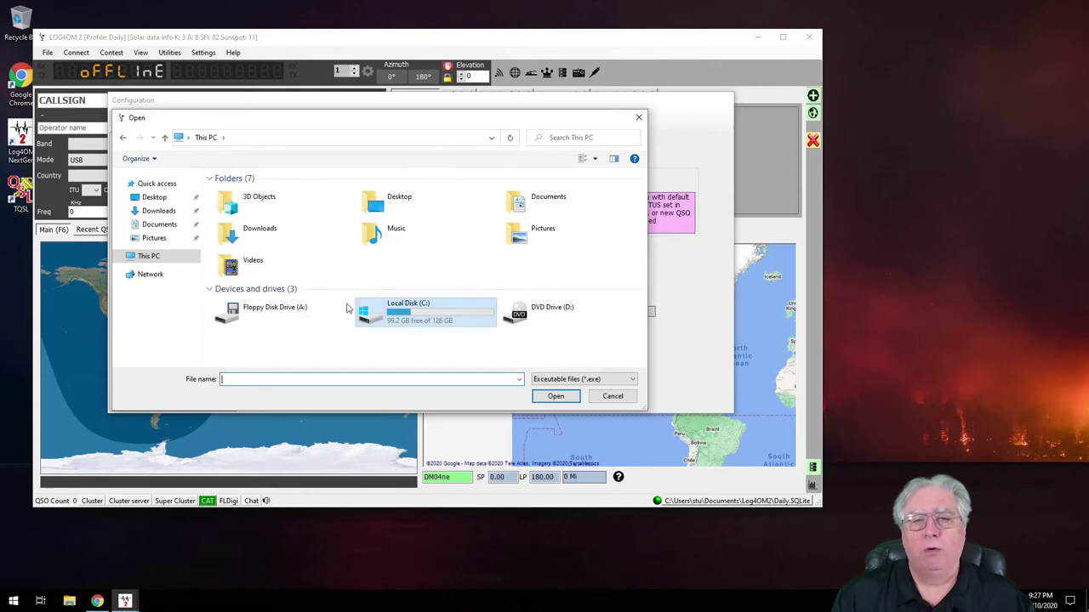
double_click(372, 317)
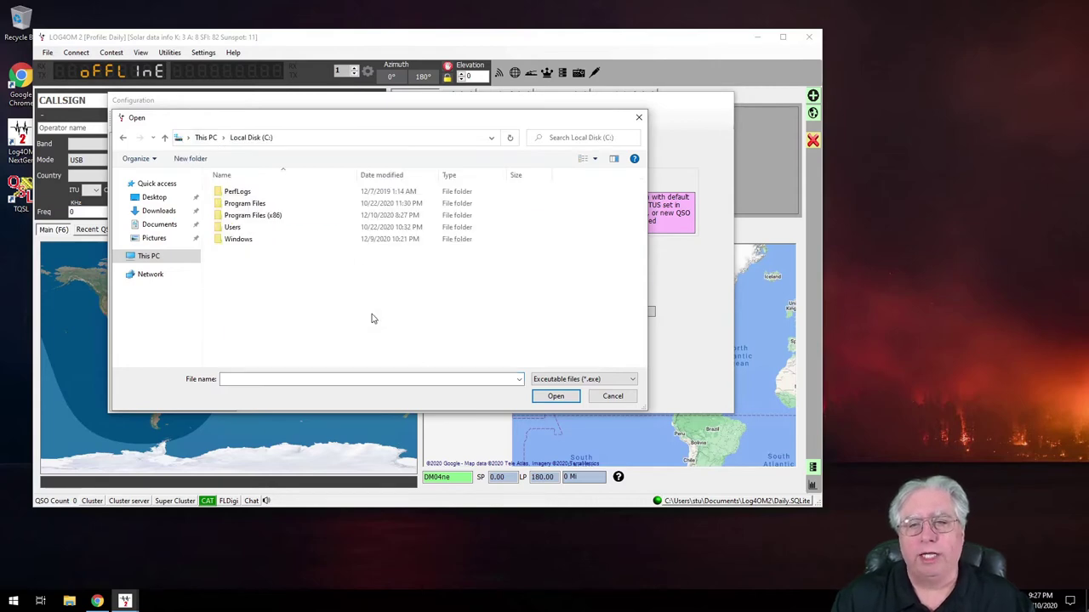
double_click(234, 216)
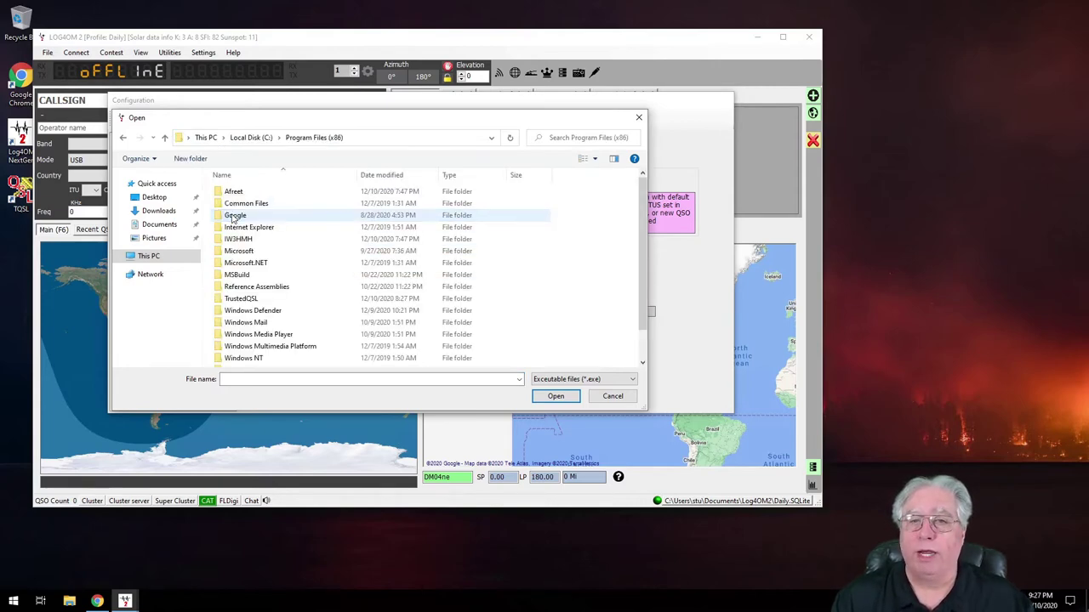
double_click(233, 303)
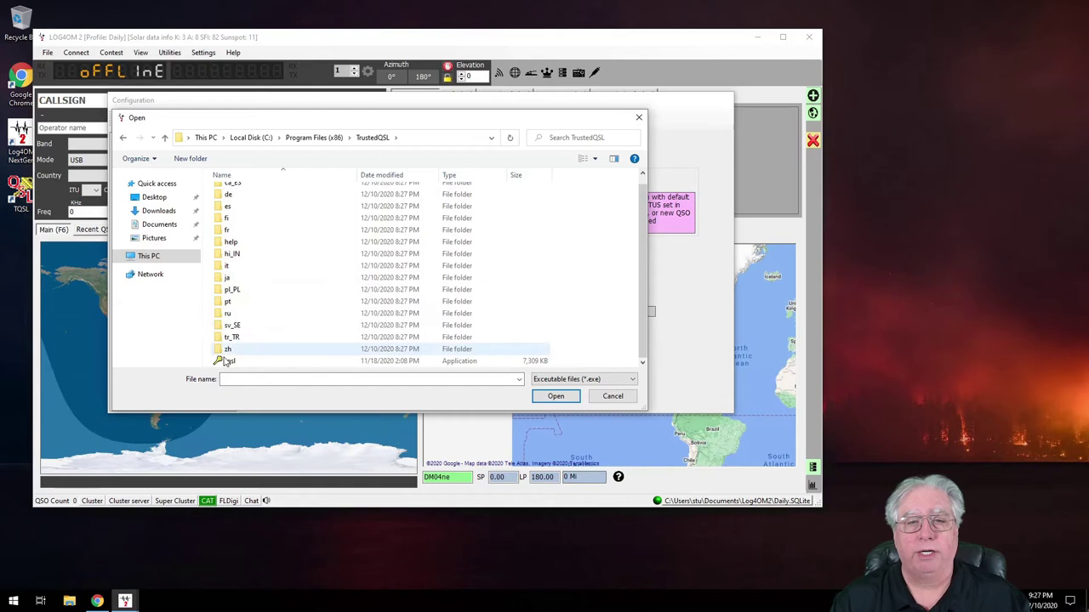
scroll(230, 362, down, 1)
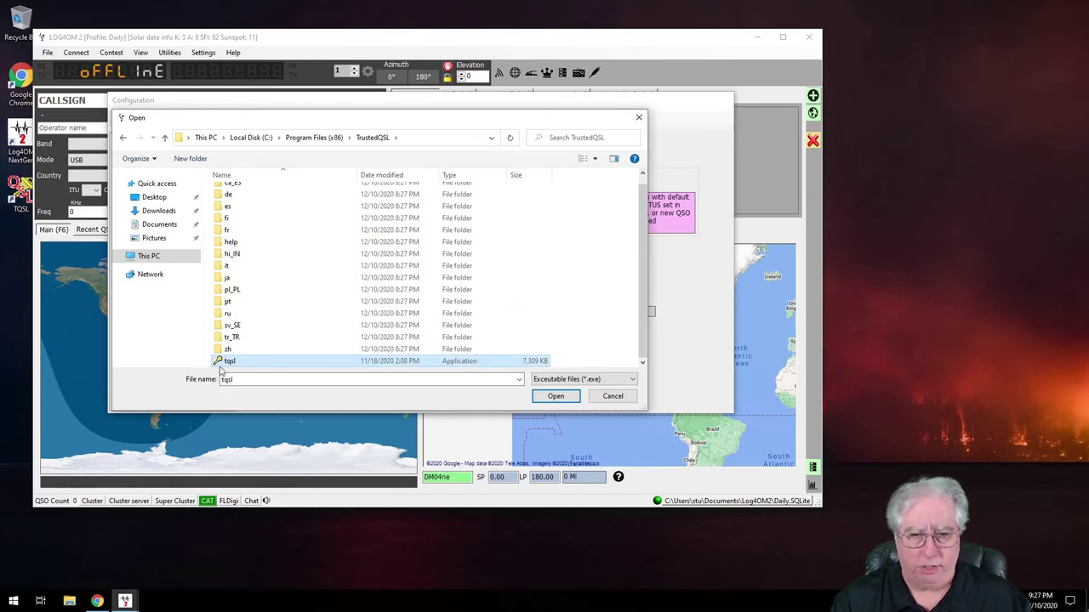
click(229, 362)
click(555, 397)
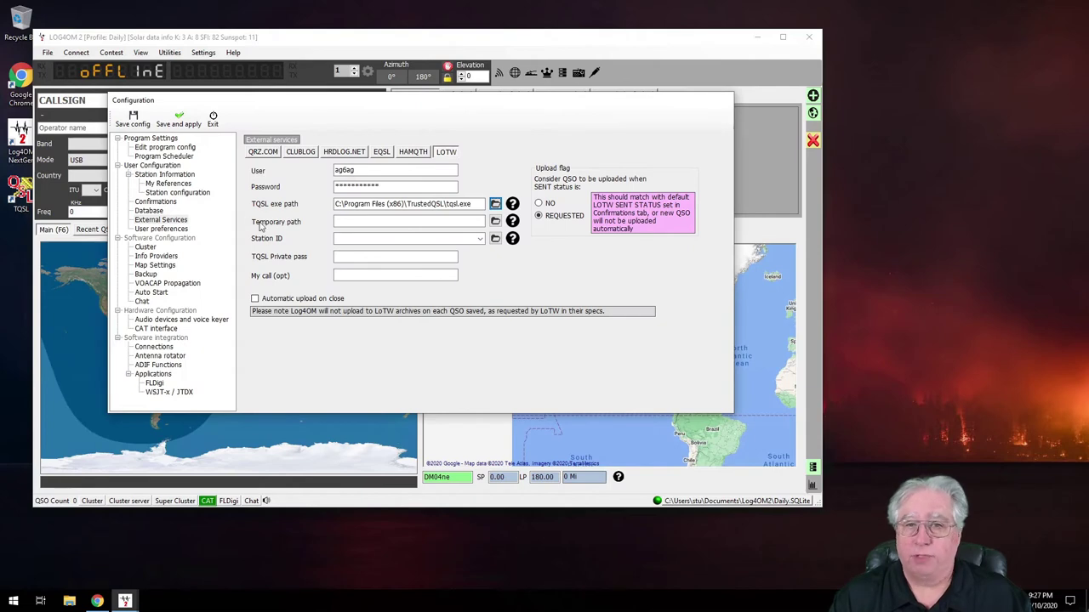
Step: Create a folder named Temp inside Documents\Log4OM2 and use it as the LOTW temporary path
click(495, 222)
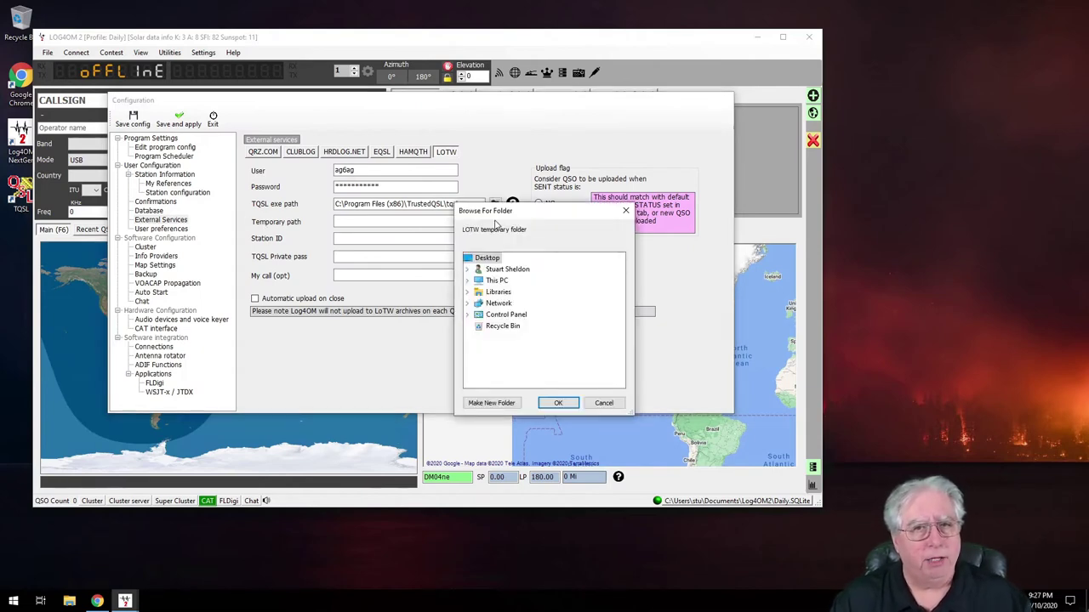
click(467, 269)
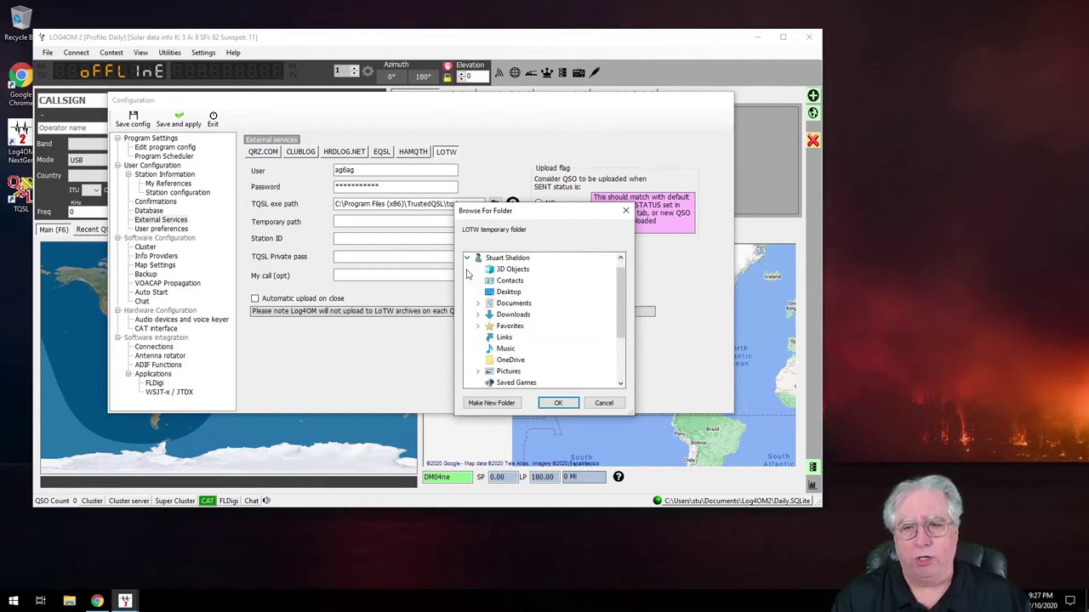
click(513, 302)
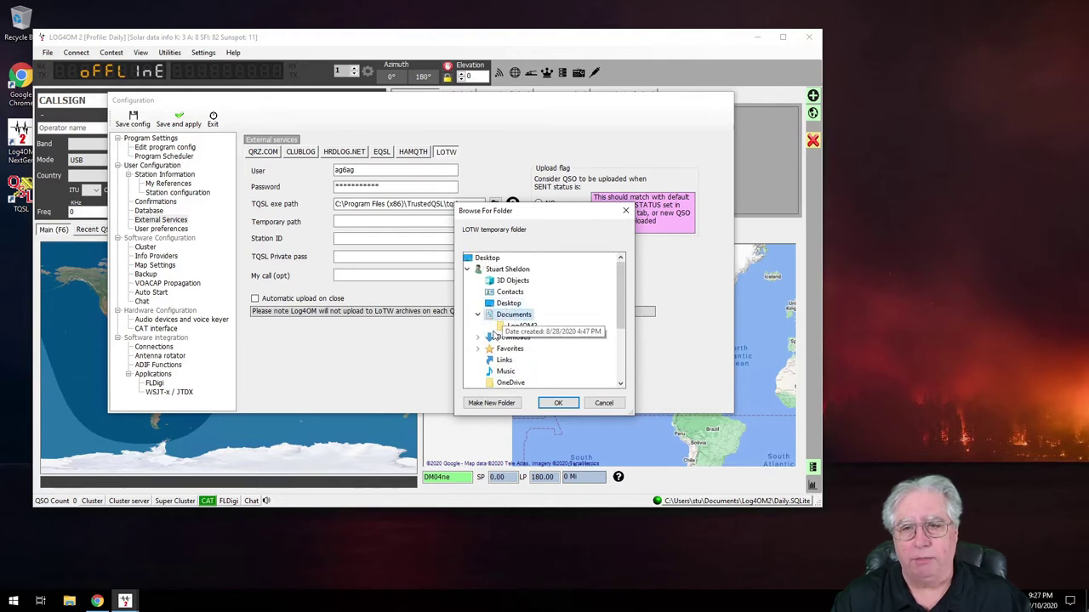
click(519, 327)
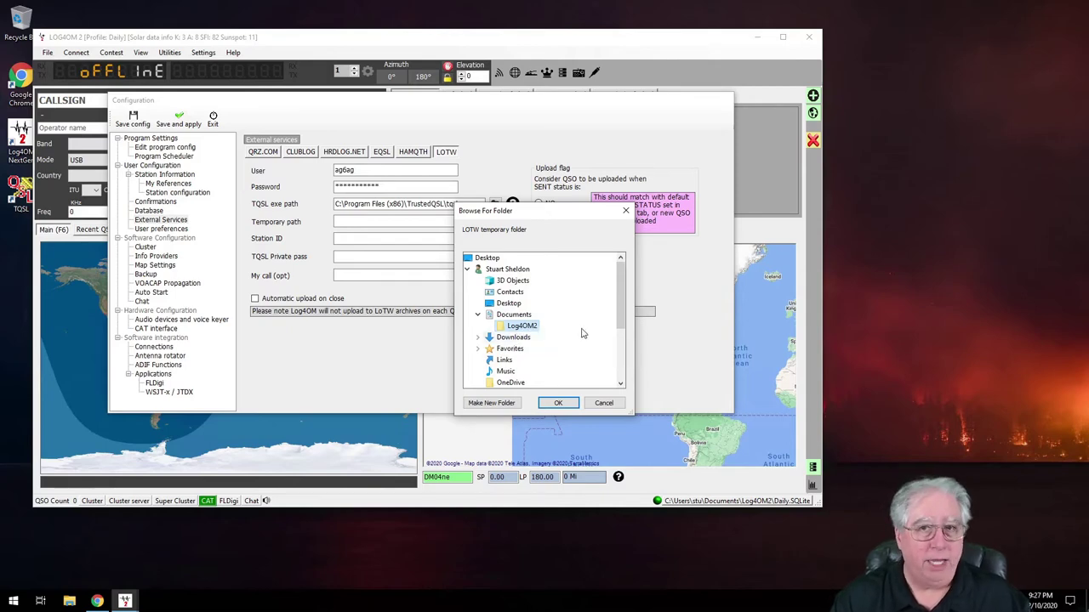
click(491, 402)
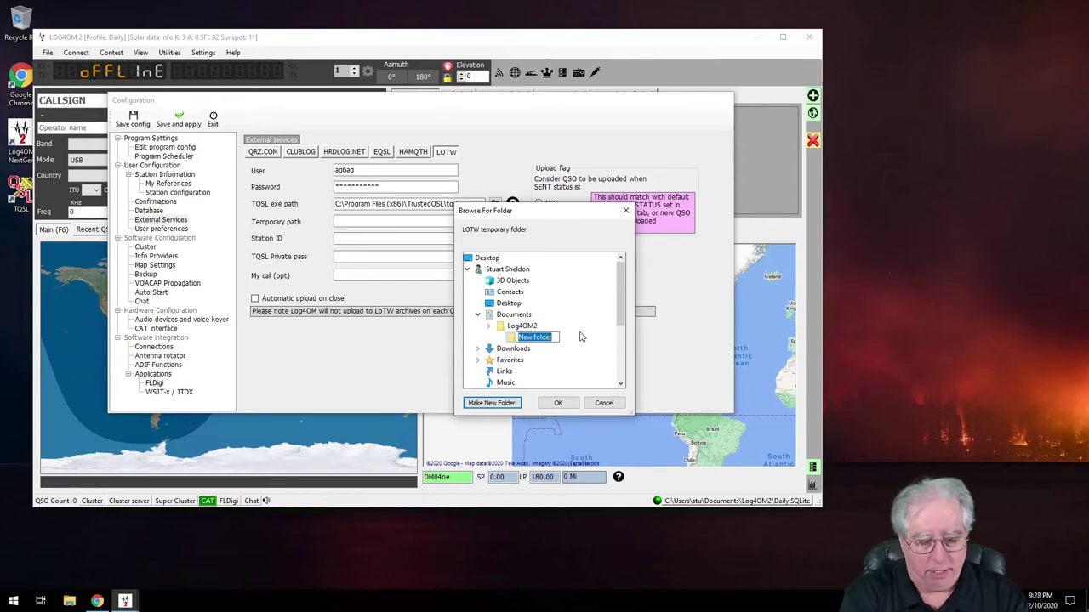
text(Temp)
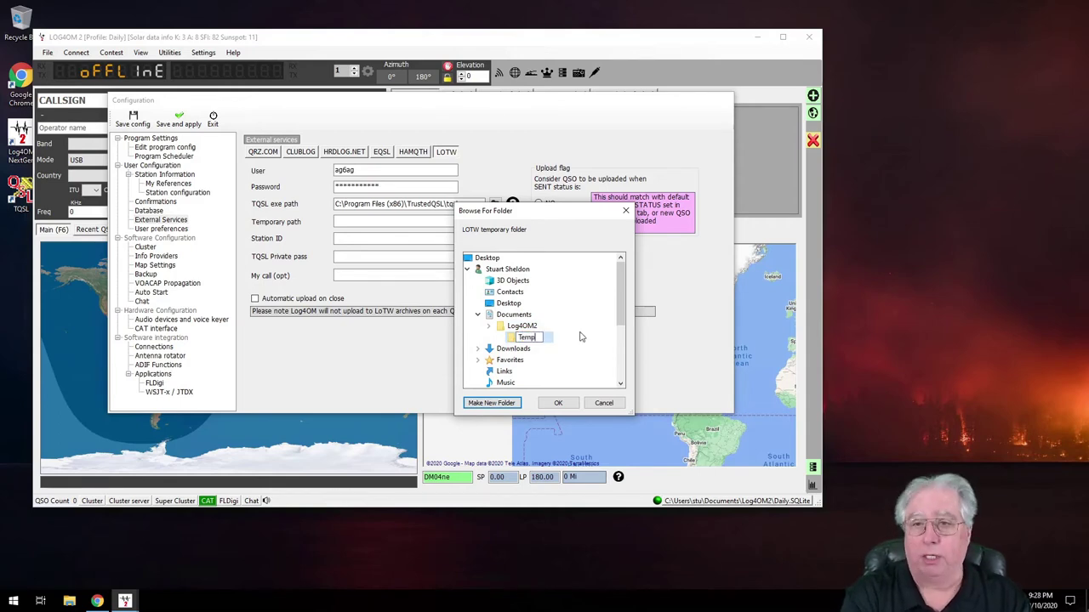
key(Return)
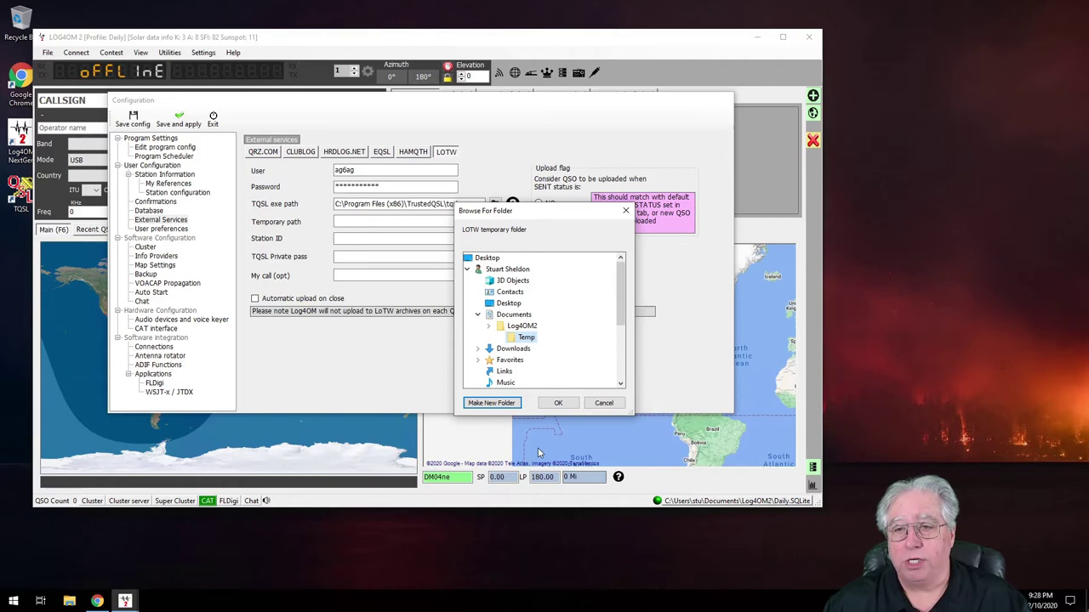
click(559, 405)
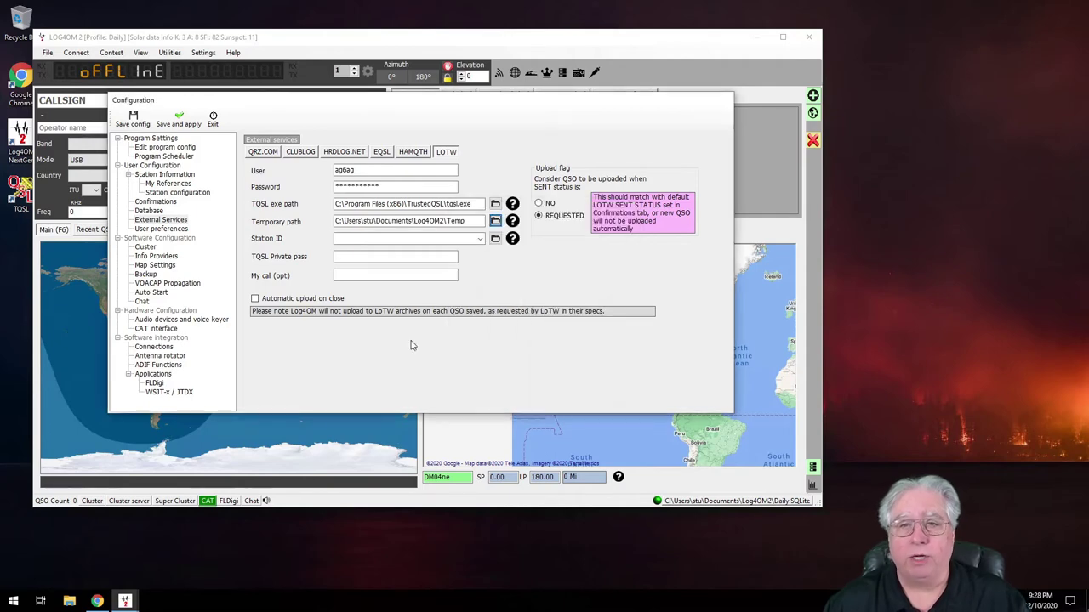
Step: Set the LOTW Station ID to Home QTH and the upload flag to NO, and save and apply the configuration
click(480, 239)
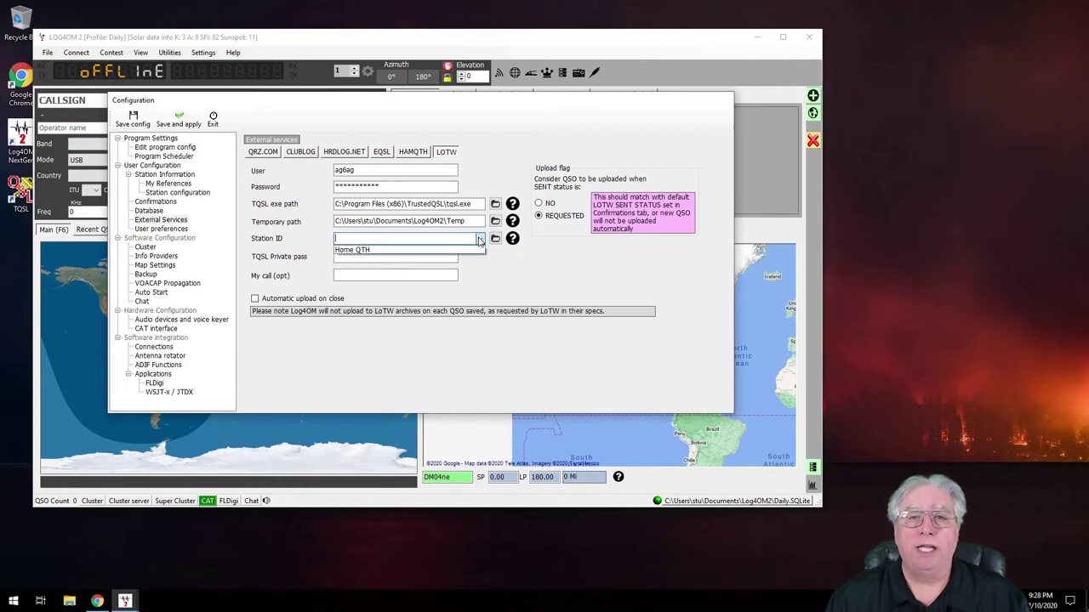
click(349, 251)
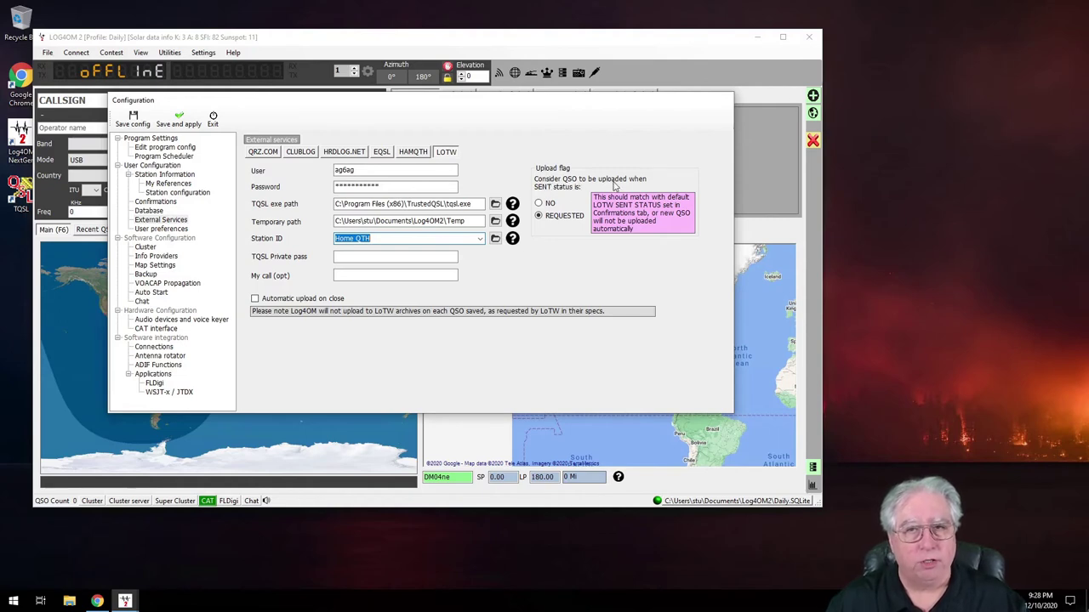
click(546, 205)
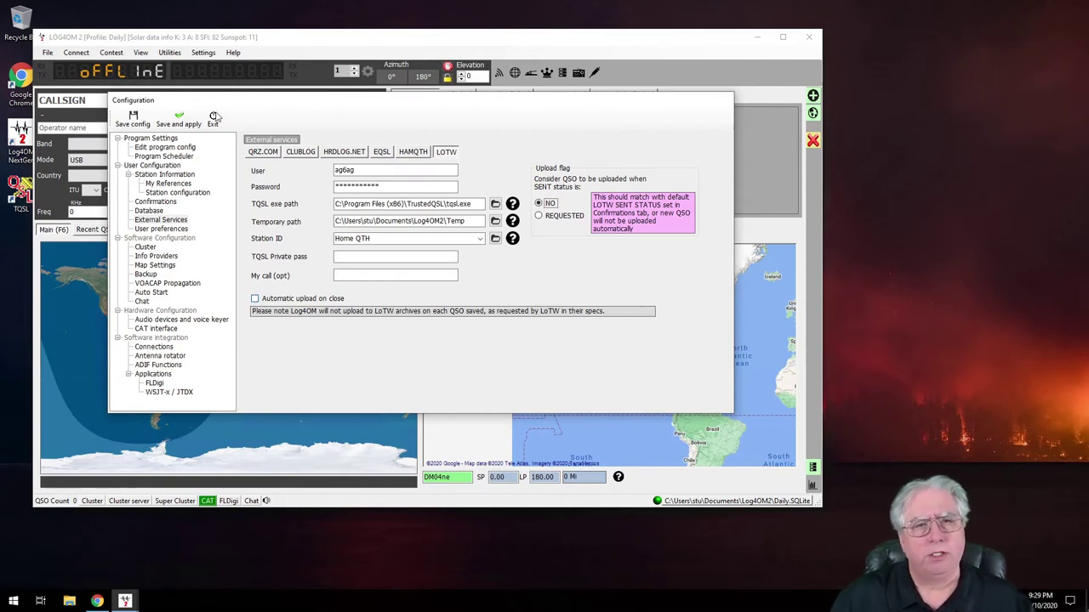
click(178, 120)
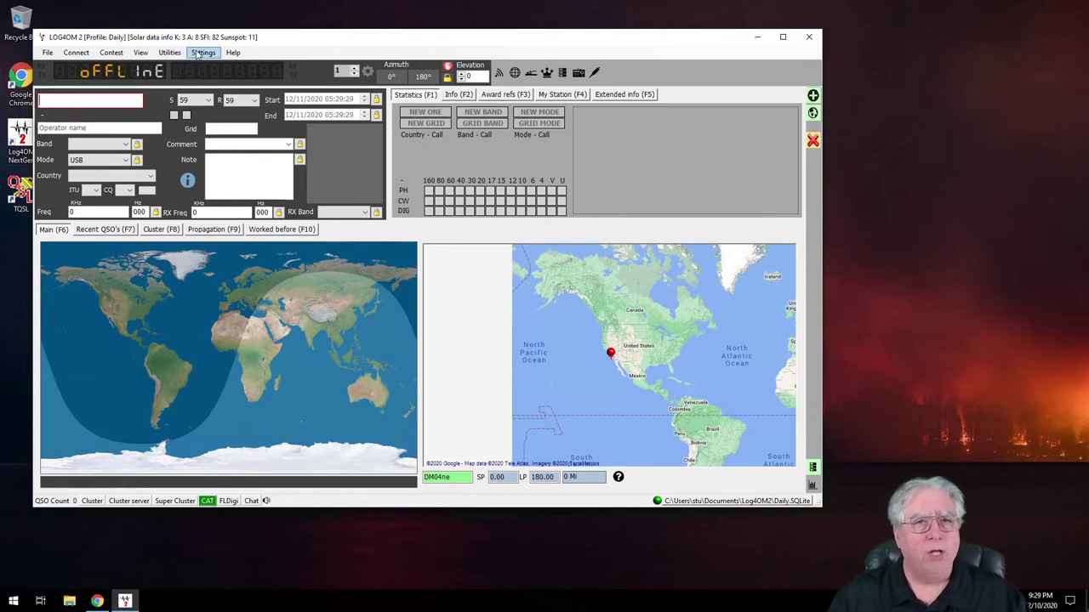
Step: Open the QSL Manager and search the log with LOTW as the confirmation type
click(170, 53)
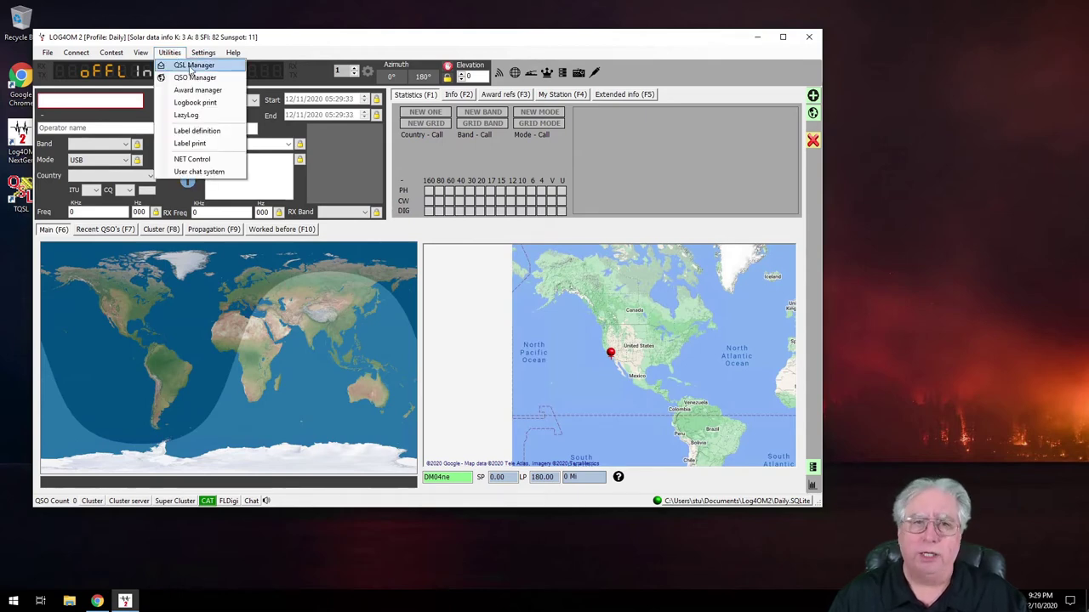
click(192, 65)
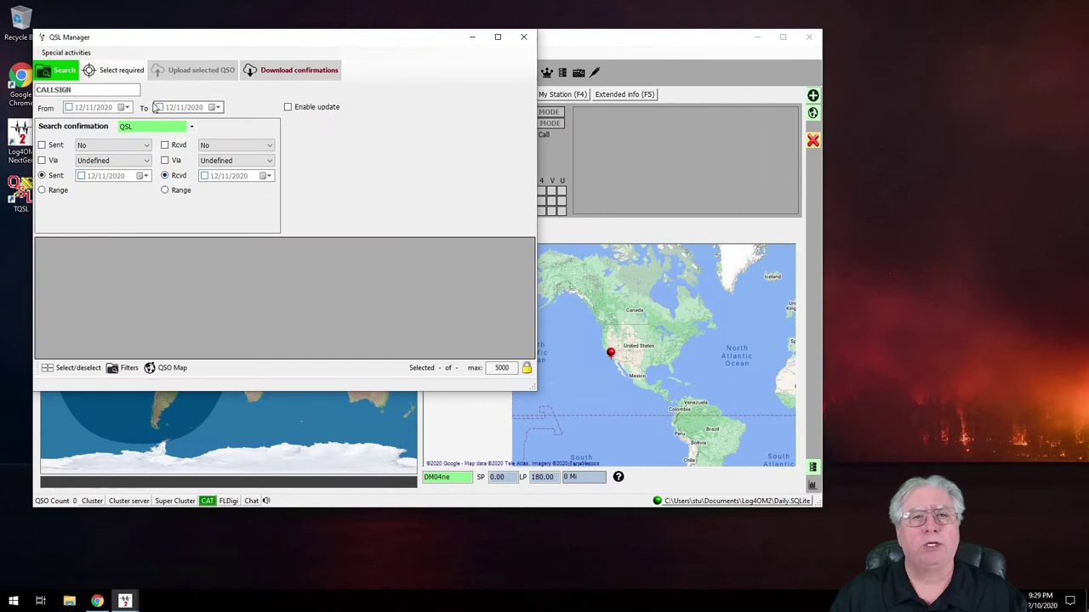
click(190, 127)
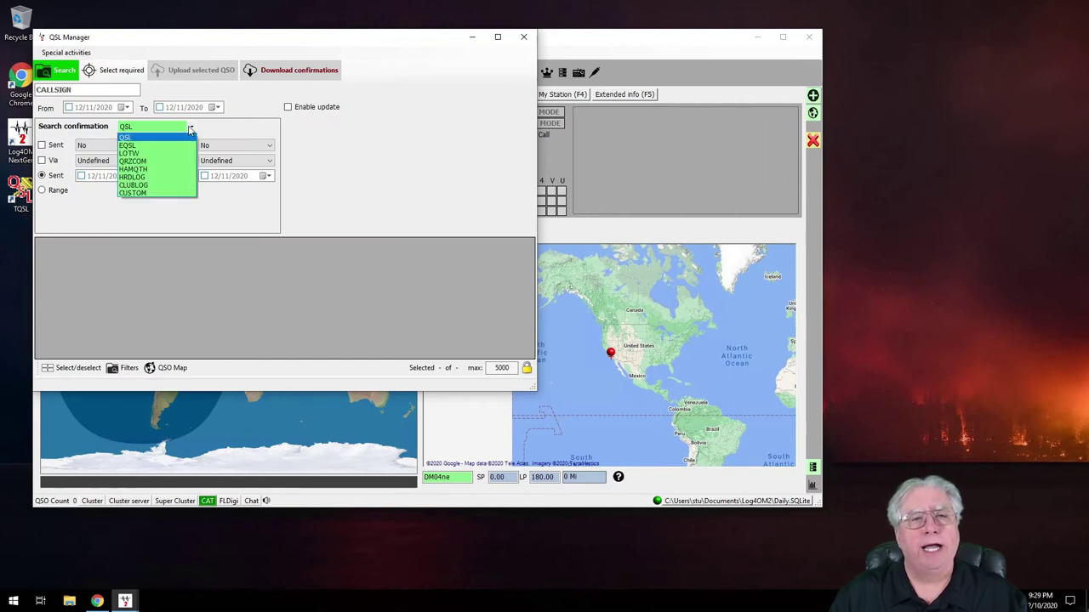
click(128, 154)
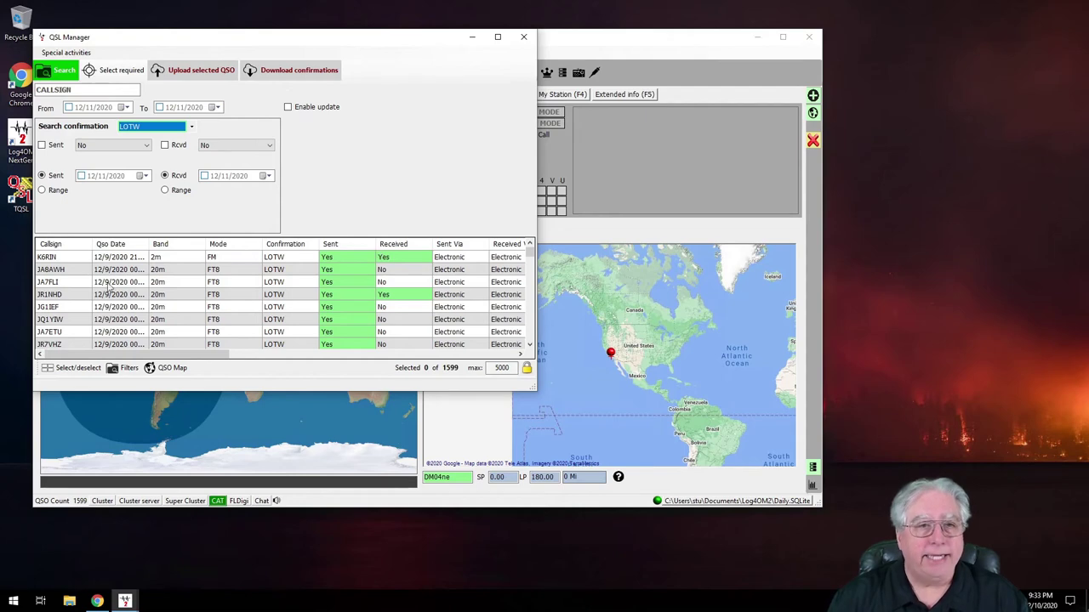
Step: Upload the second listed QSO to LOTW, and close the upload window and the QSL Manager
click(46, 270)
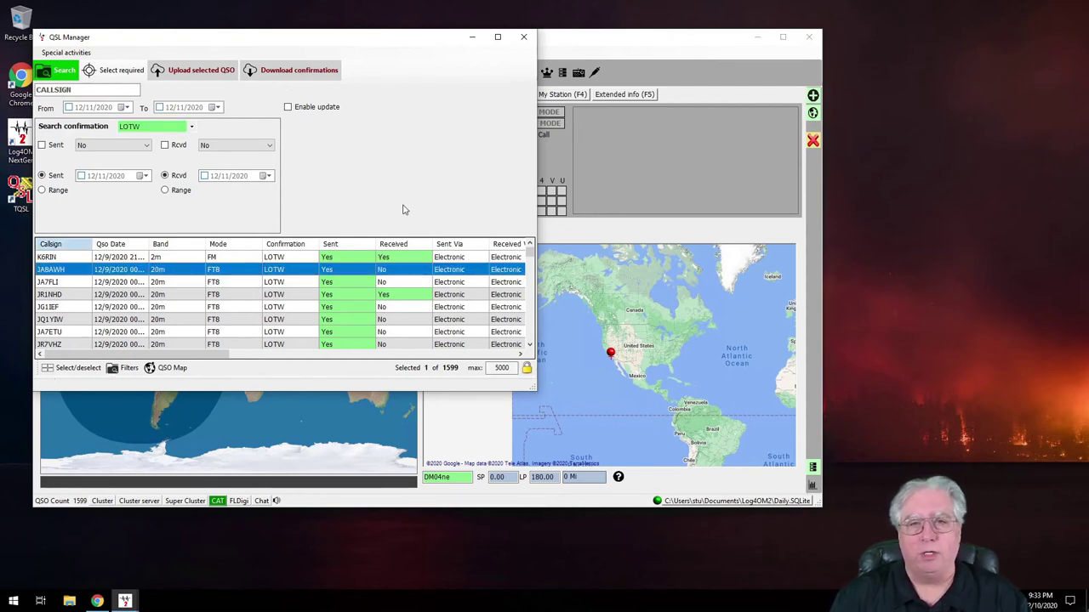
click(196, 72)
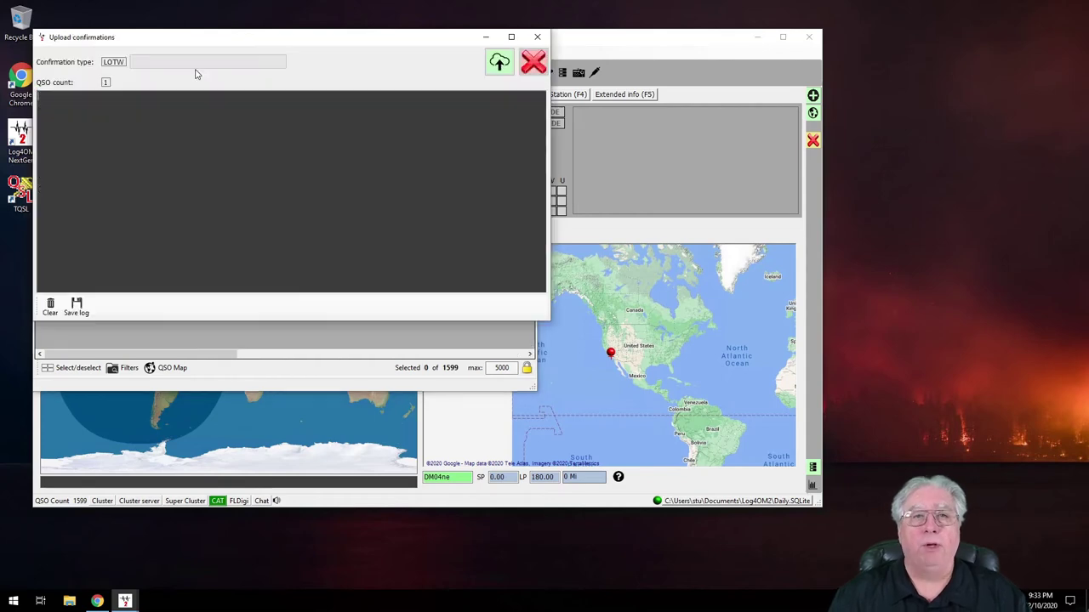
click(499, 65)
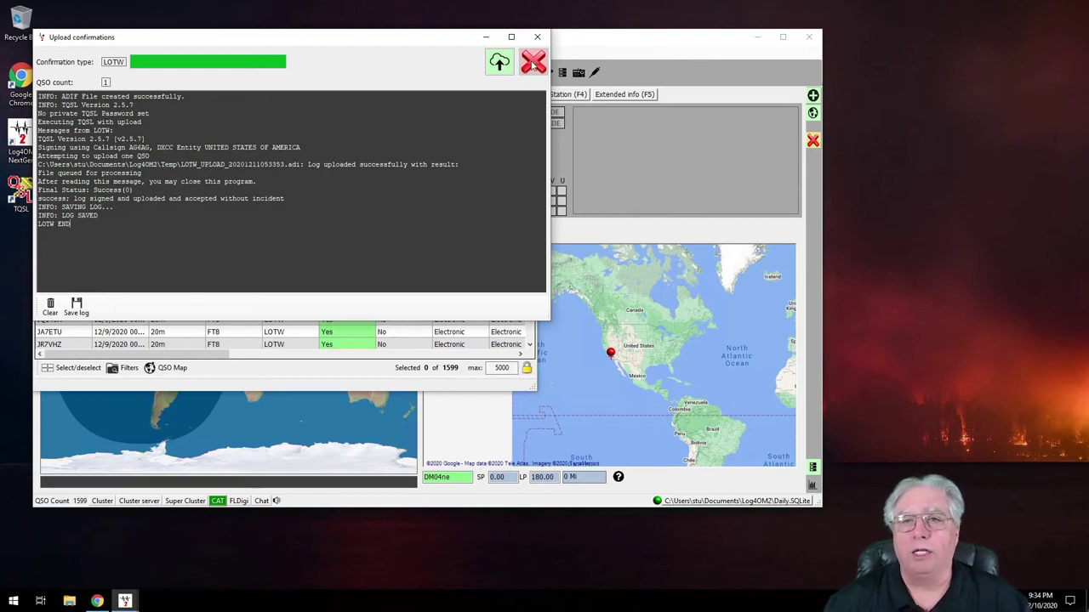
click(536, 37)
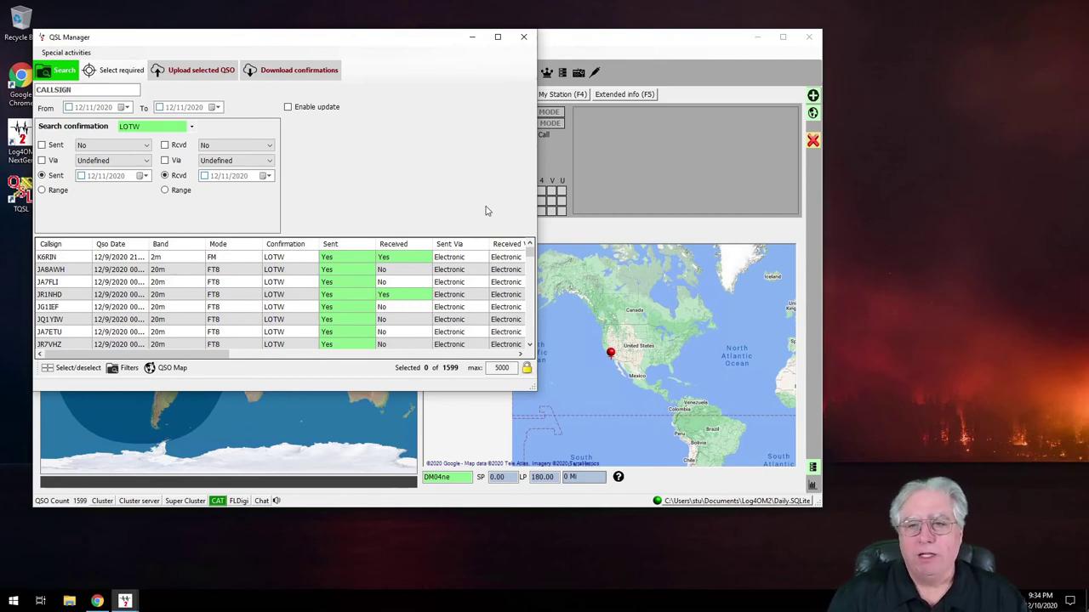
click(519, 39)
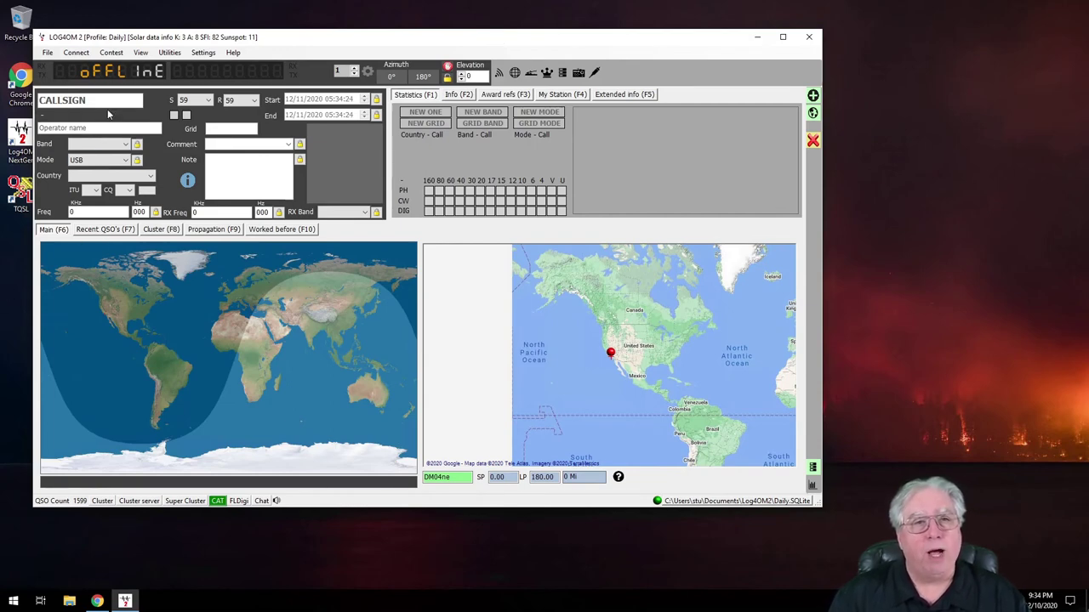
Step: Log a new contact on the 40m band with the other station's callsign, showing the recent QSOs list
click(91, 146)
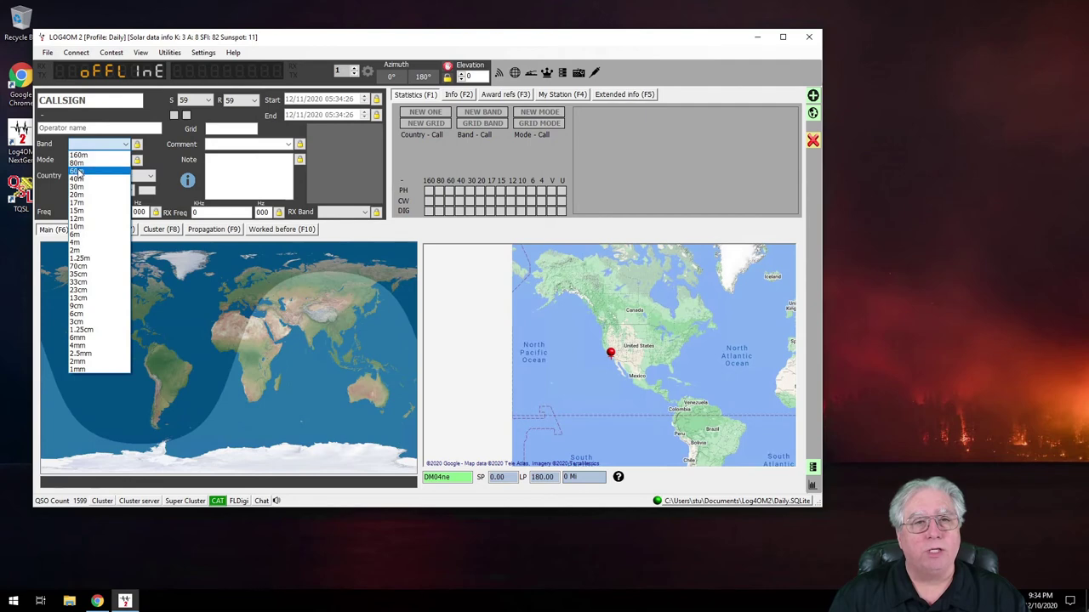
click(76, 179)
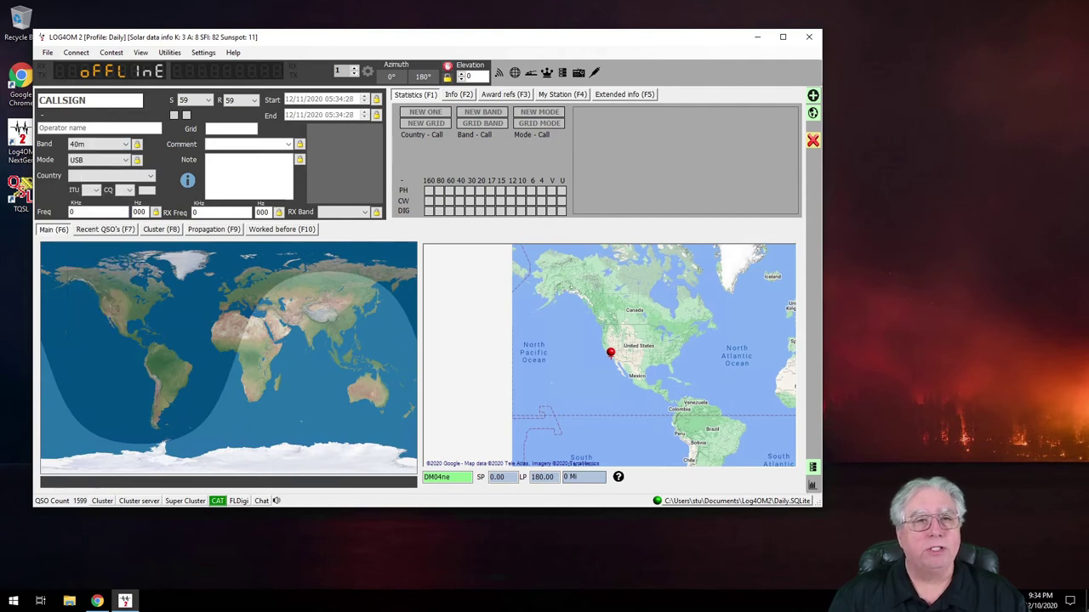
text(AB6)
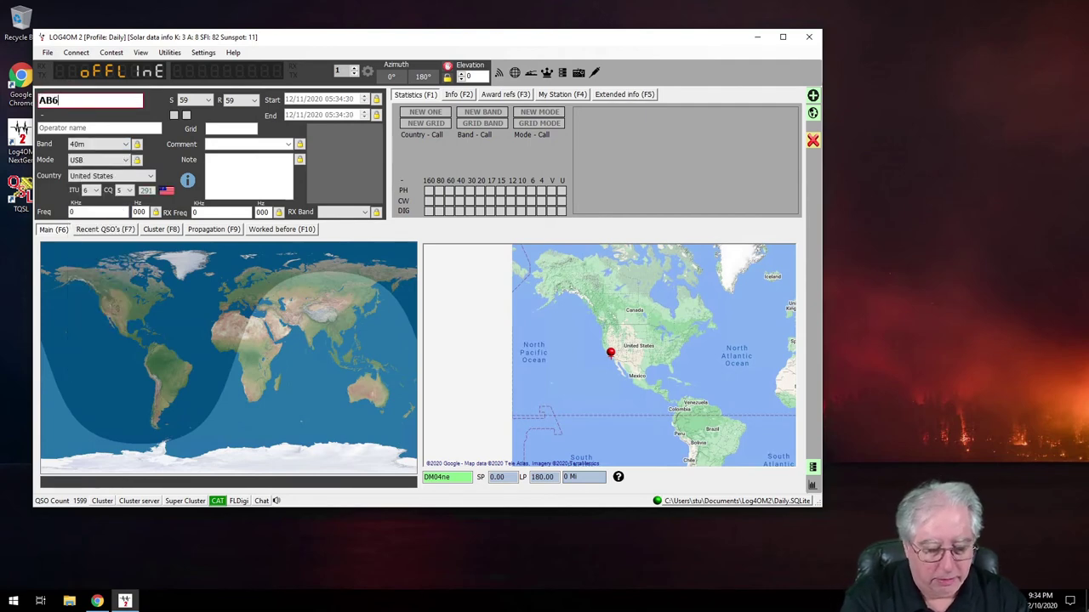
text(ET)
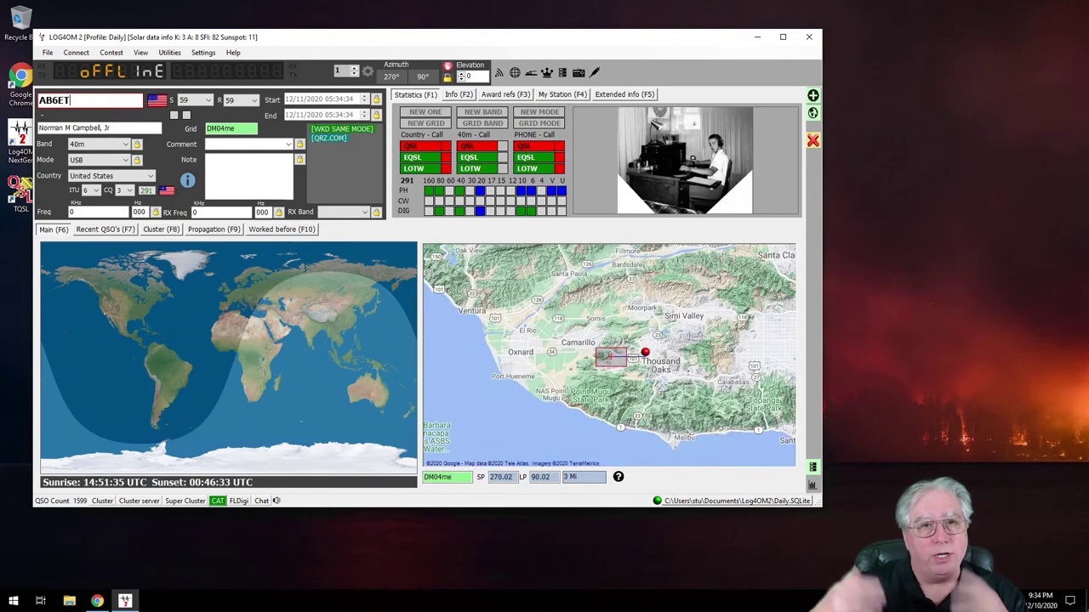
click(102, 230)
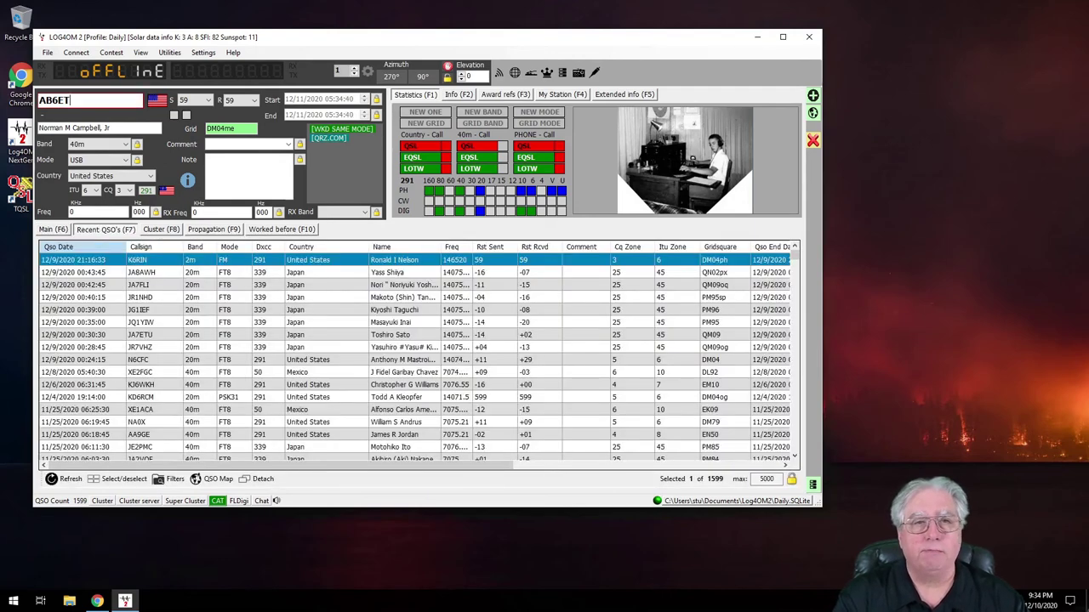
key(Return)
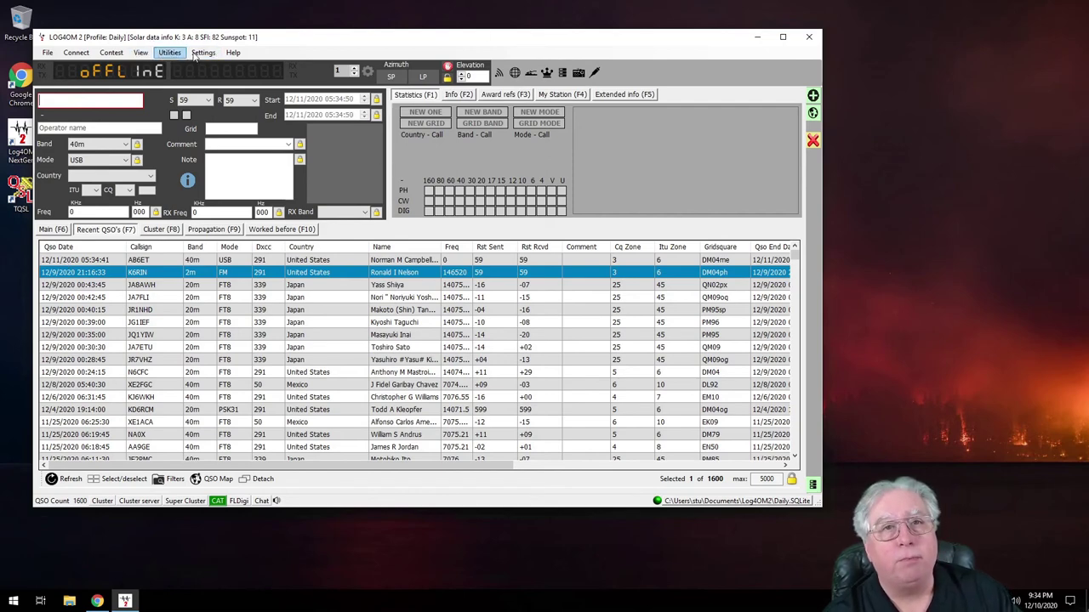
click(174, 56)
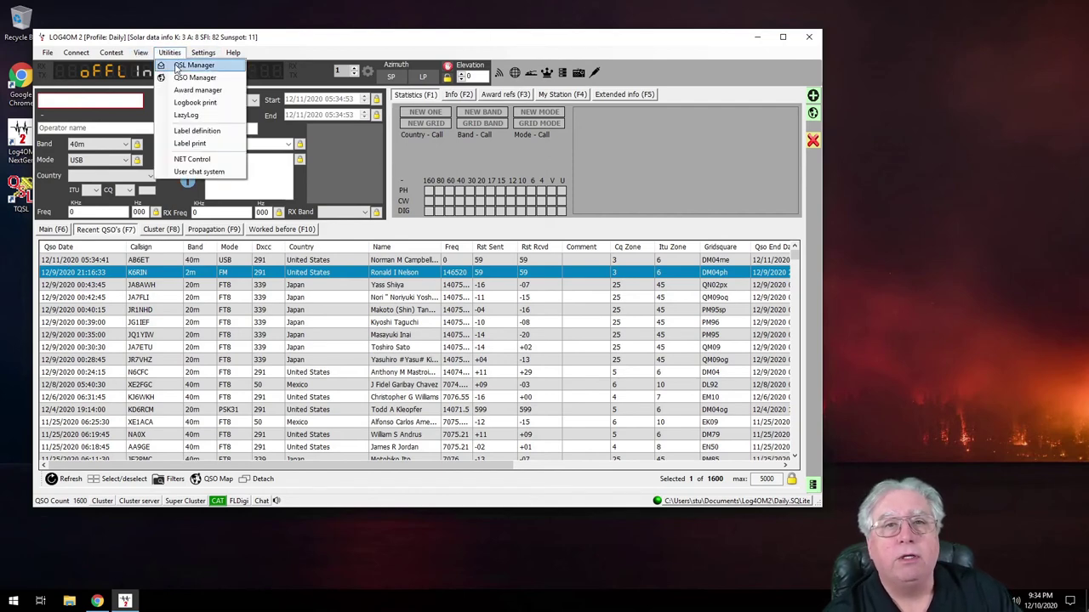
click(183, 64)
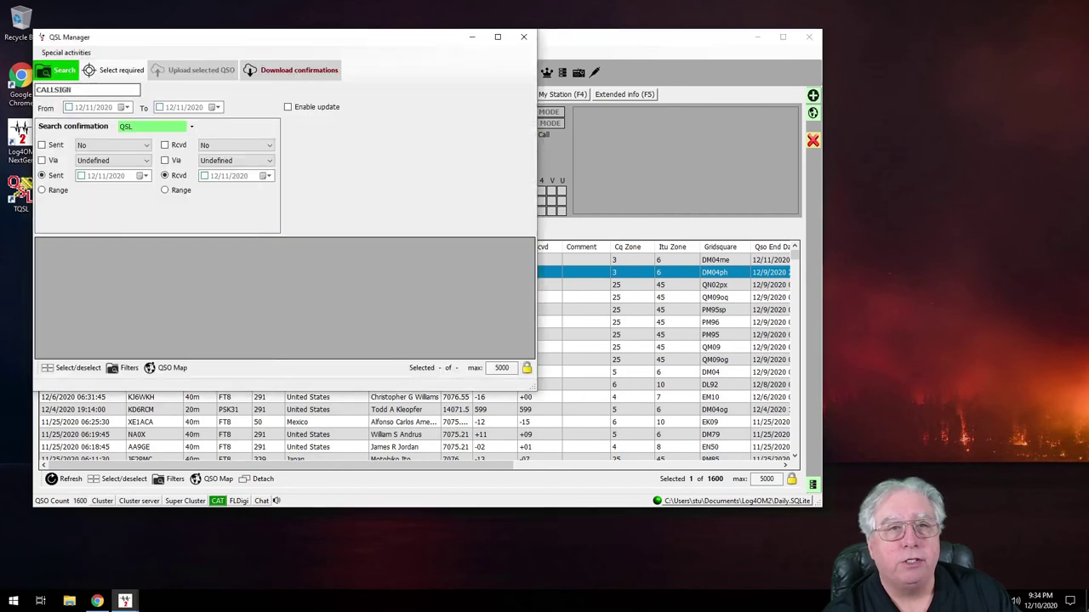
click(525, 39)
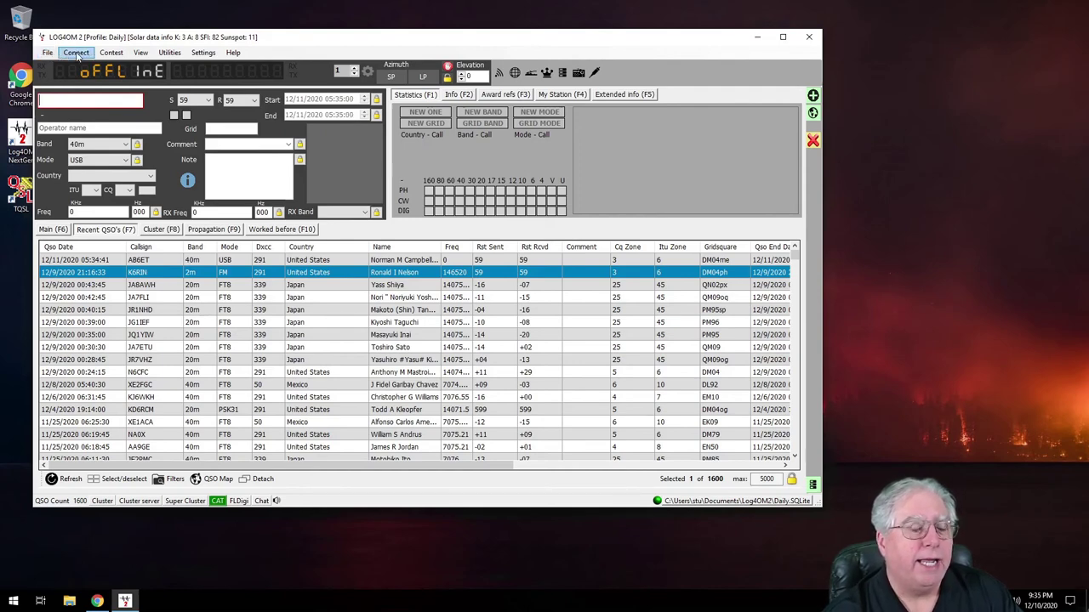
Step: Review the automatic upload on close option and upload flag in the LOTW external service configuration, and exit the configuration without saving
click(203, 53)
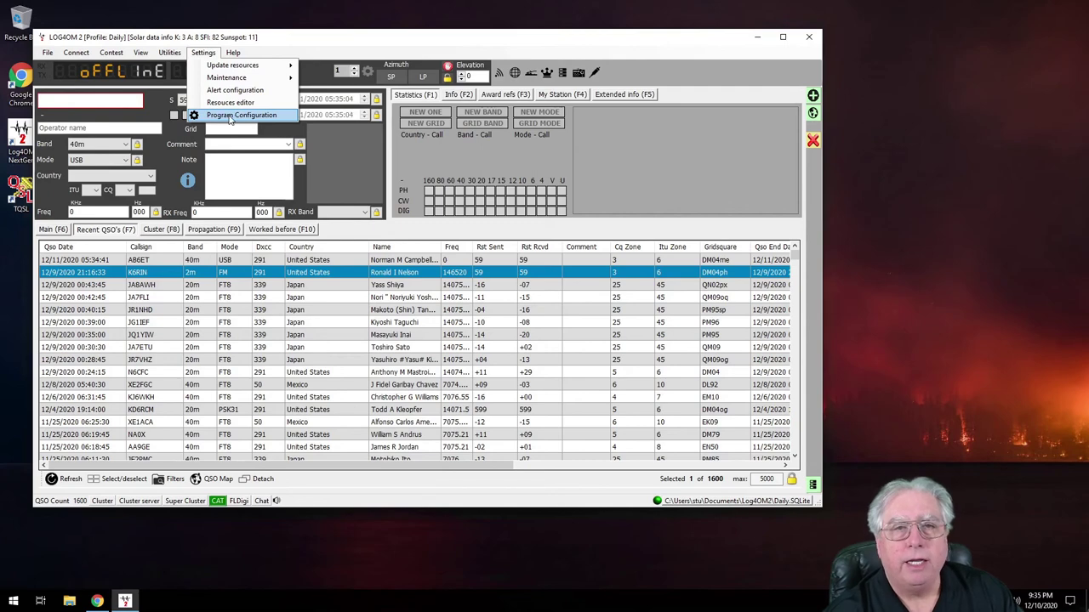
click(230, 115)
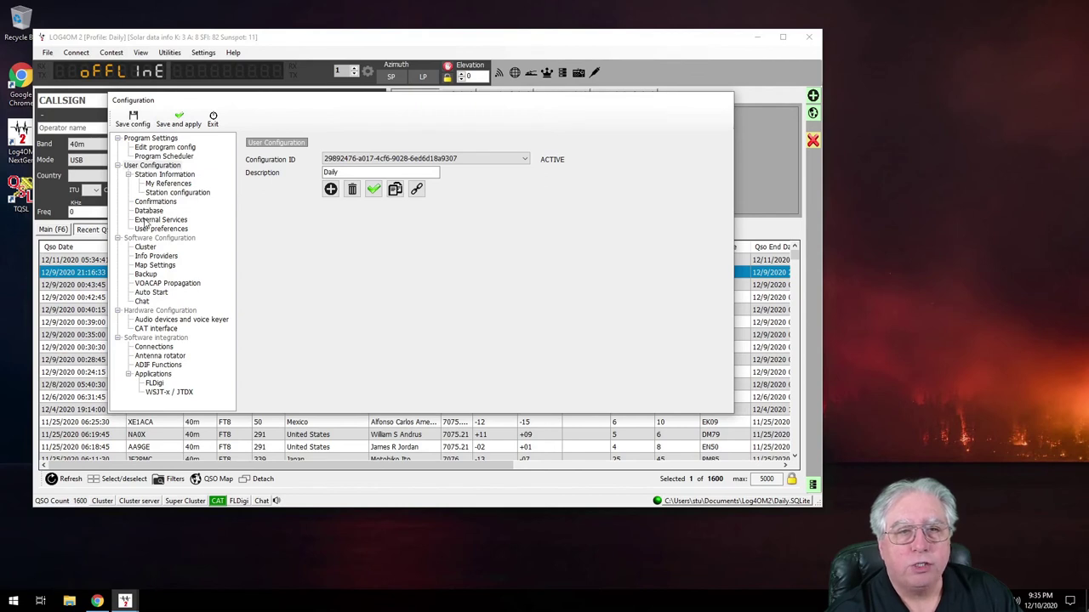
click(147, 219)
click(446, 154)
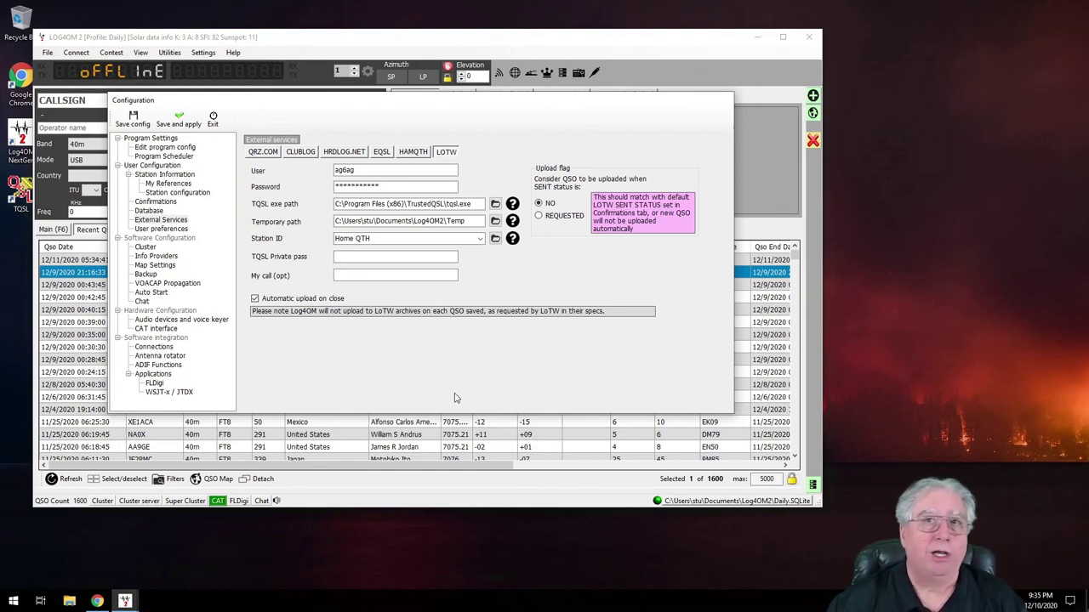
click(213, 119)
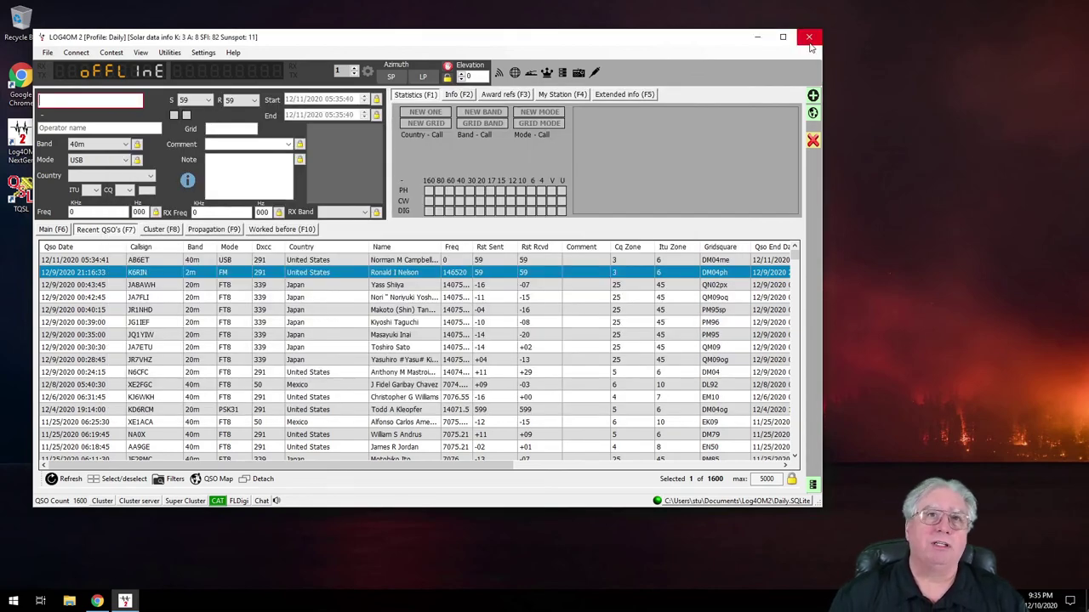